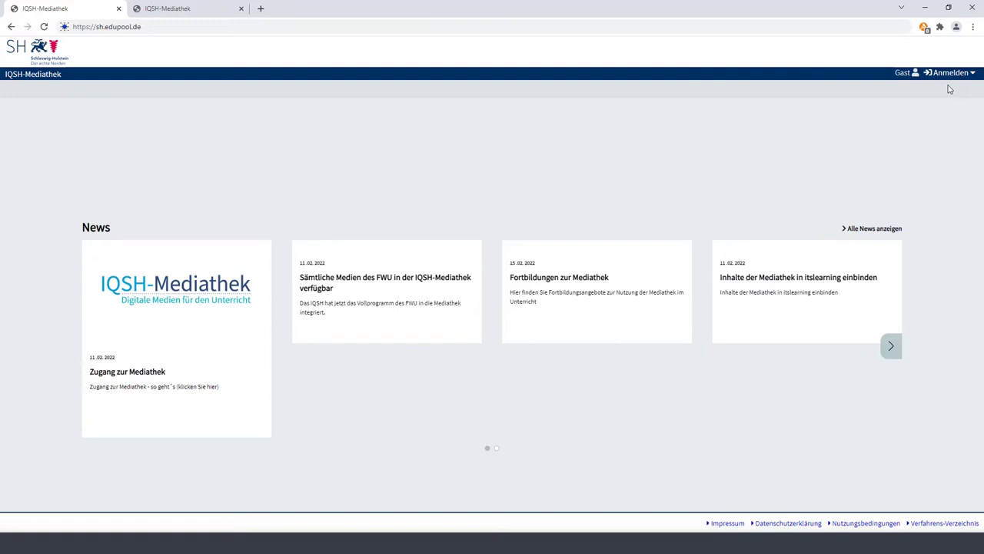
- Sign in to the IQSH-Mediathek using the e-mail login option
{"action": "left_click", "coordinate": [951, 74]}
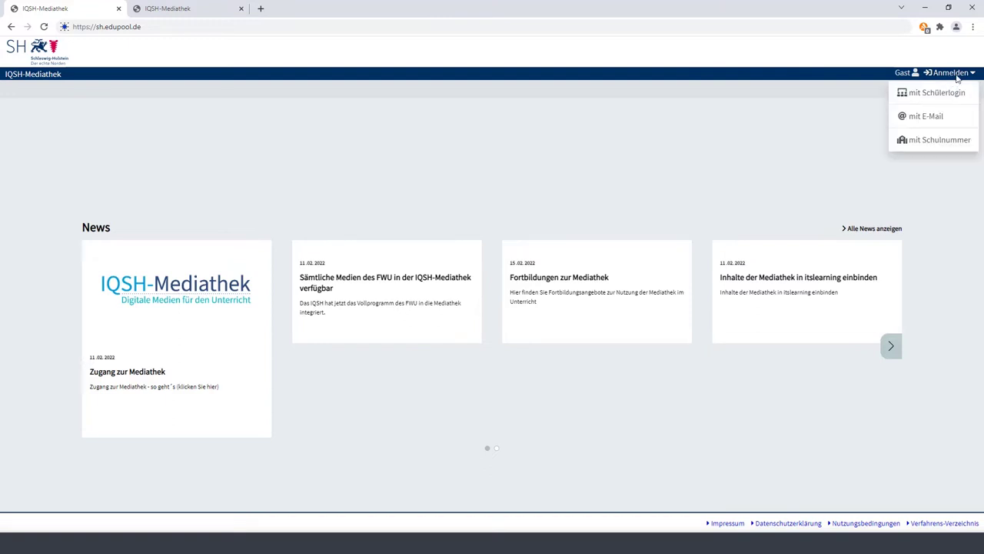
{"action": "left_click", "coordinate": [951, 117]}
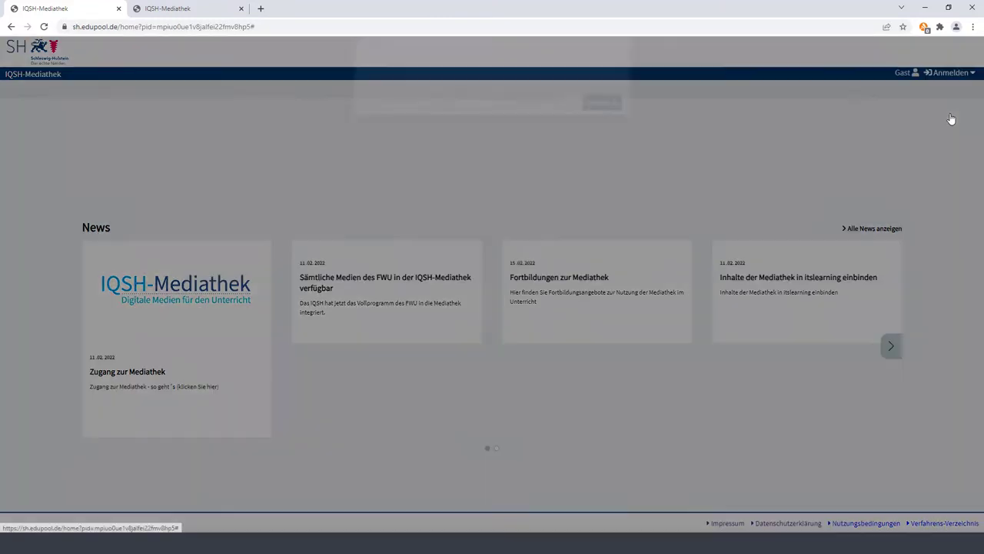
{"action": "left_click", "coordinate": [602, 245]}
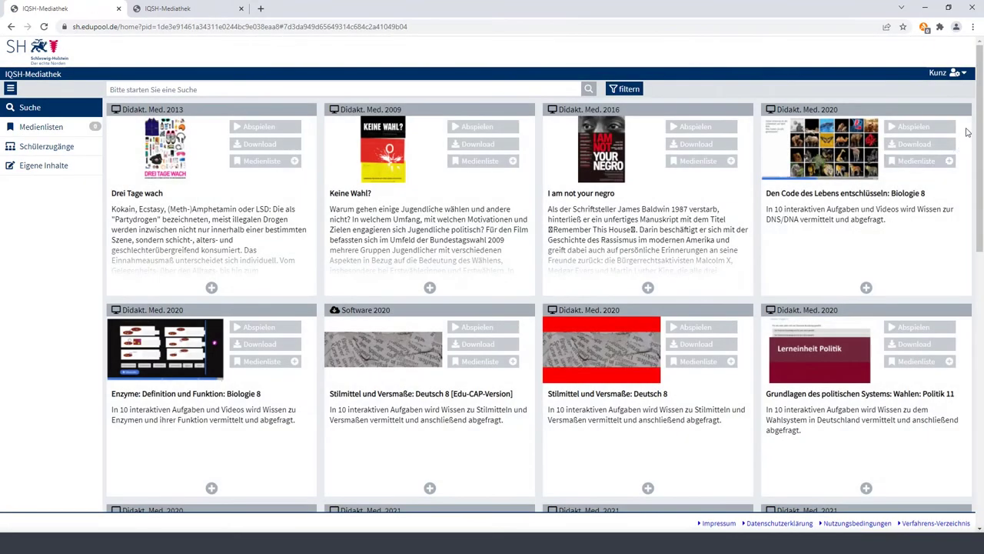
{"action": "scroll", "coordinate": [981, 246], "scroll_direction": "down", "scroll_amount": 4}
{"action": "scroll", "coordinate": [980, 246], "scroll_direction": "down", "scroll_amount": 2}
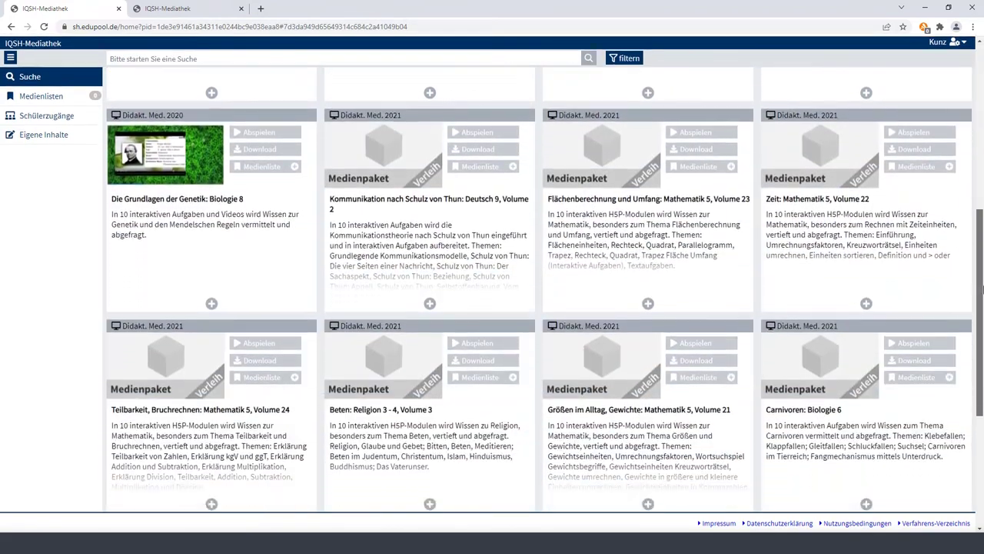
{"action": "scroll", "coordinate": [981, 231], "scroll_direction": "up", "scroll_amount": 2}
{"action": "scroll", "coordinate": [981, 235], "scroll_direction": "up", "scroll_amount": 4}
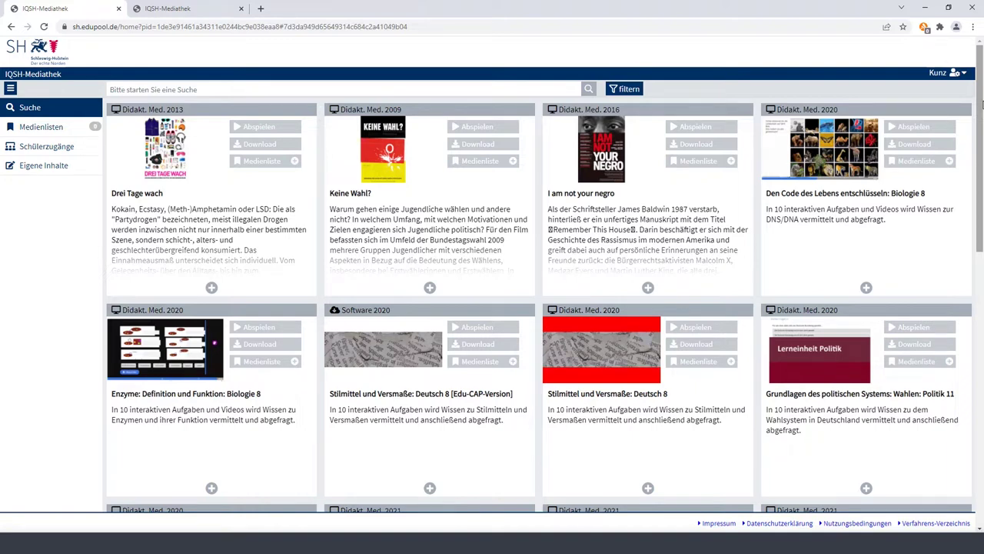
{"action": "left_click", "coordinate": [238, 88]}
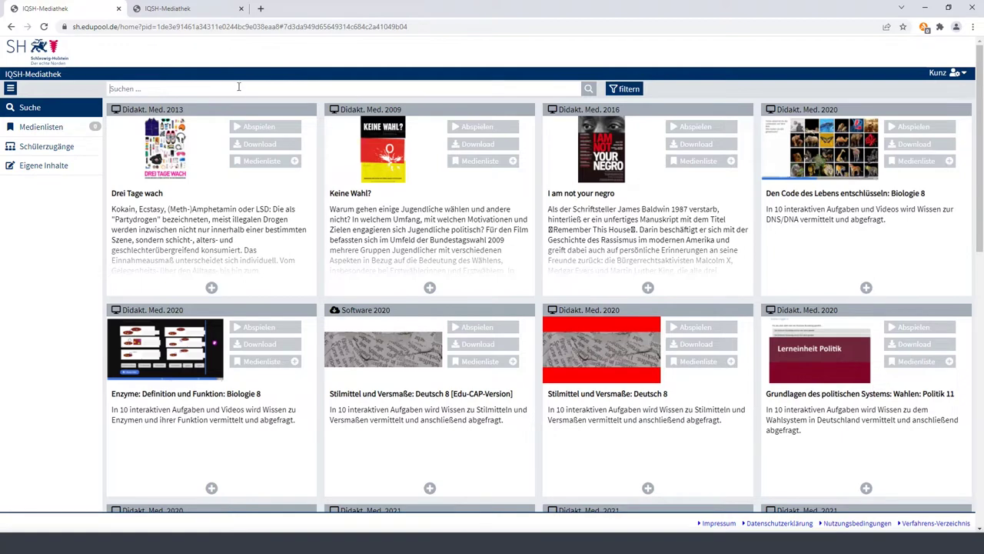
- Create a new media list named "Latein: Futur I"
{"action": "left_click", "coordinate": [29, 130]}
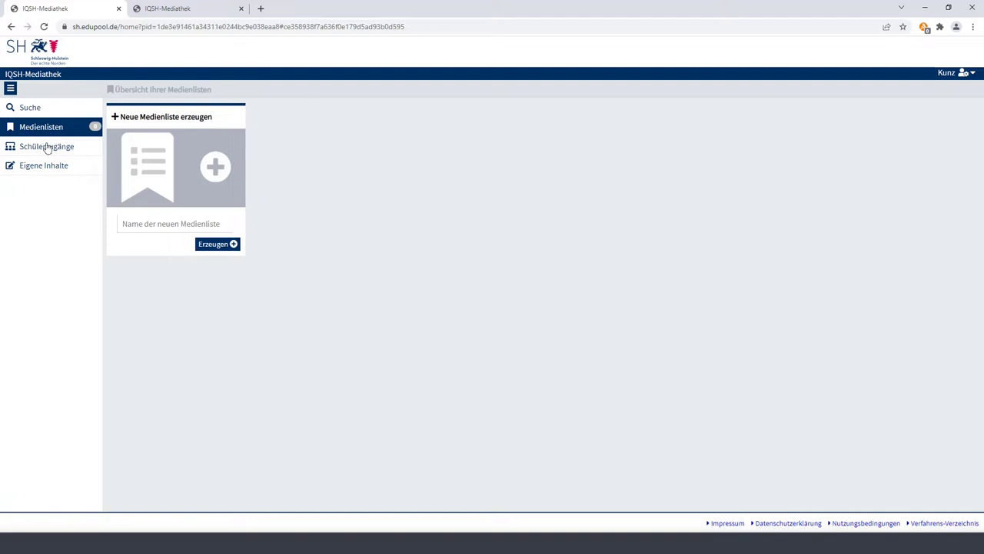
{"action": "left_click", "coordinate": [134, 223]}
{"action": "type", "text": "Latein: "}
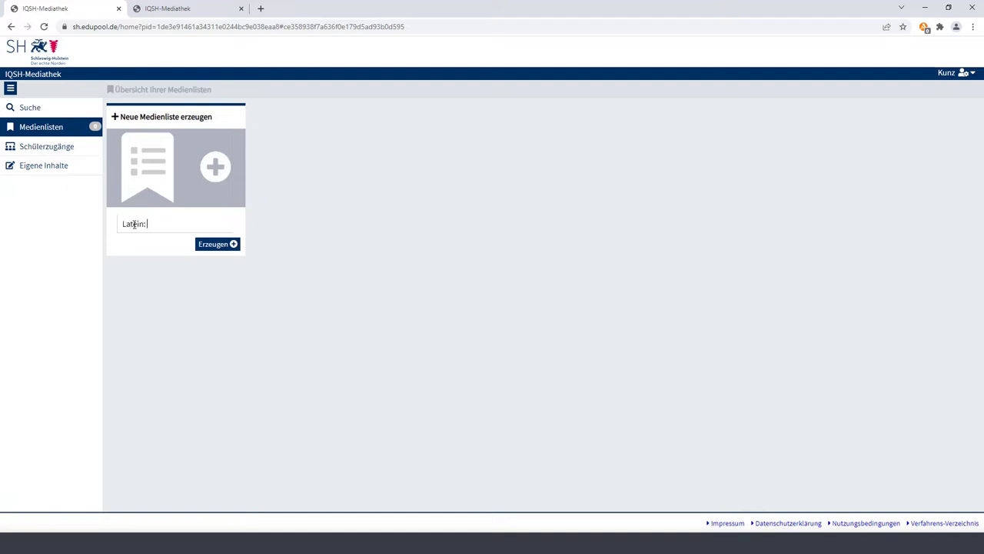
{"action": "type", "text": "Futur I"}
{"action": "left_click", "coordinate": [228, 245]}
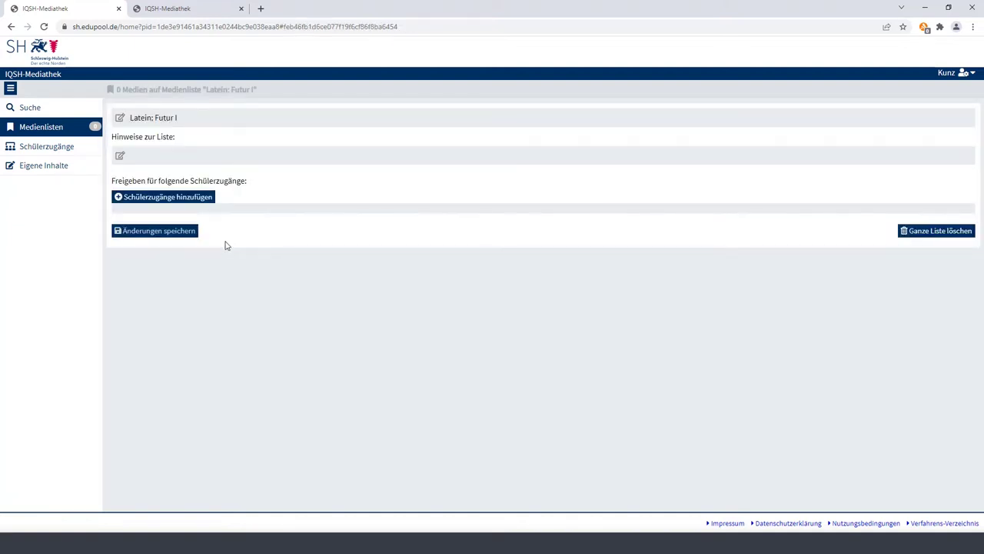
- Search the media library for "Latein: Futur I"
{"action": "left_click", "coordinate": [65, 112]}
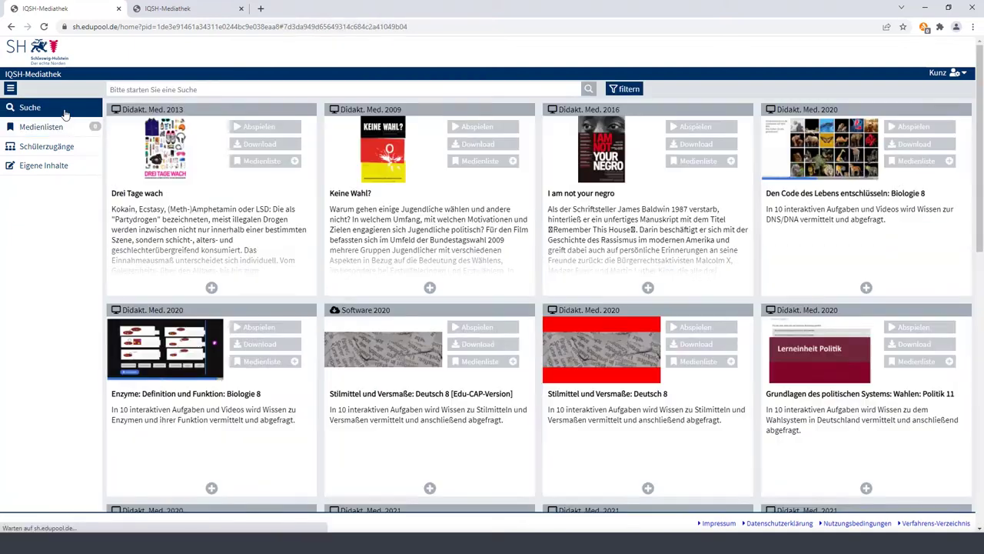
{"action": "left_click", "coordinate": [144, 91]}
{"action": "type", "text": "Latein: Fu"}
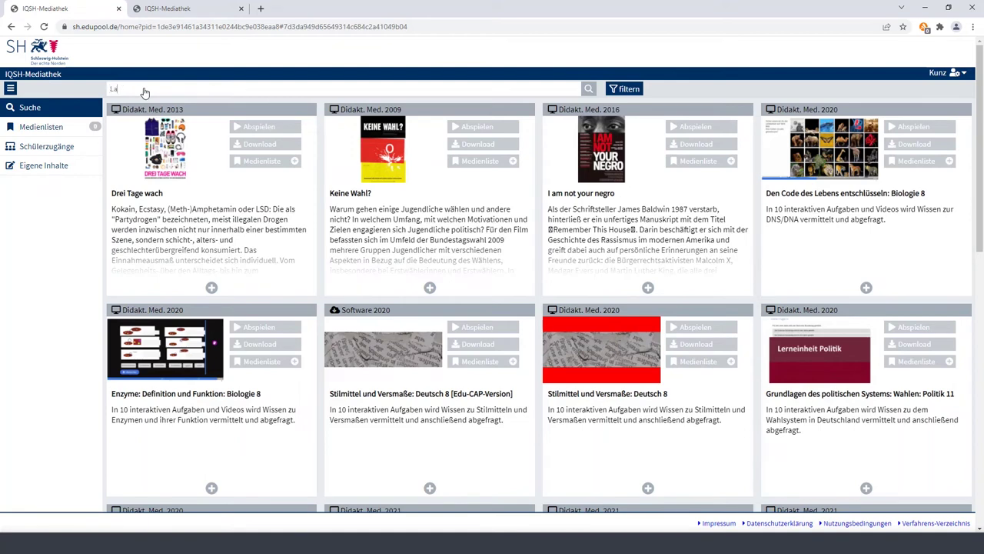
{"action": "type", "text": "chs"}
{"action": "left_click", "coordinate": [589, 90]}
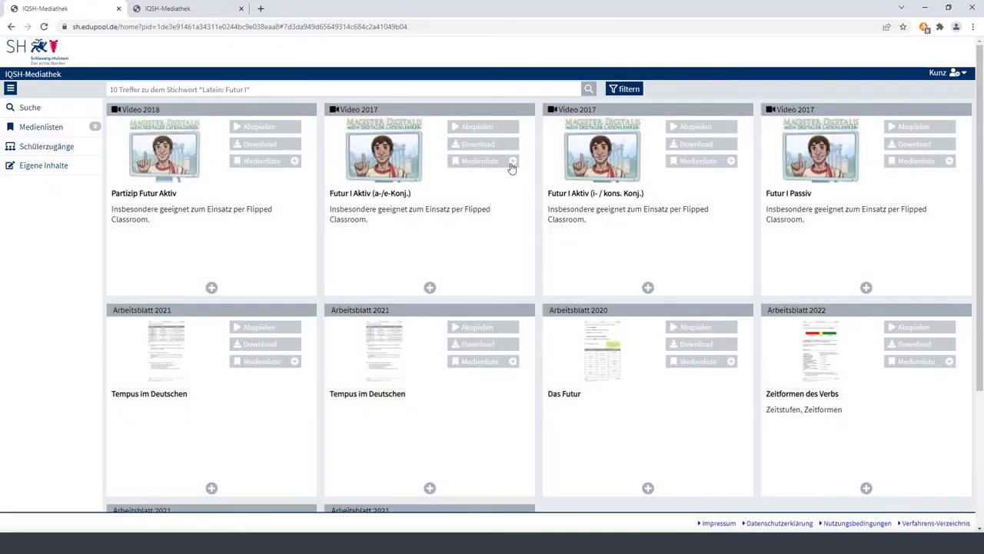
- Open the details of the video "Futur I Aktiv (a-/e-Konj.)", view it in the player and return to its details
{"action": "left_click", "coordinate": [429, 288]}
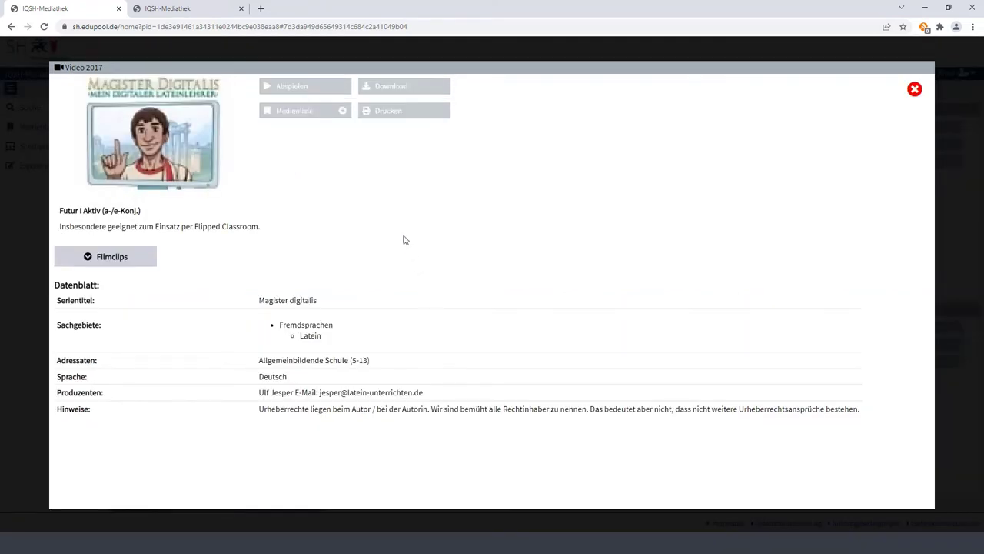
{"action": "left_click", "coordinate": [309, 88]}
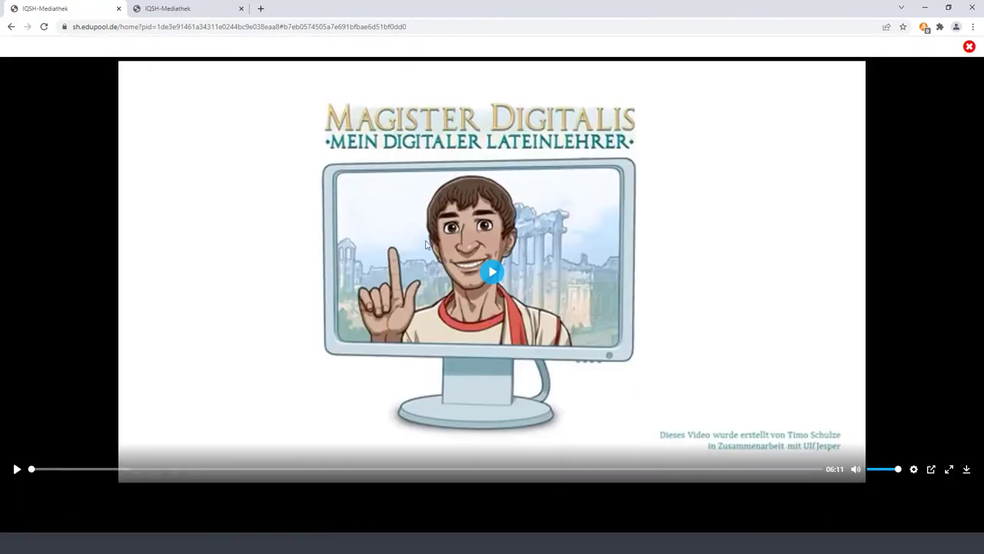
{"action": "left_click", "coordinate": [969, 48]}
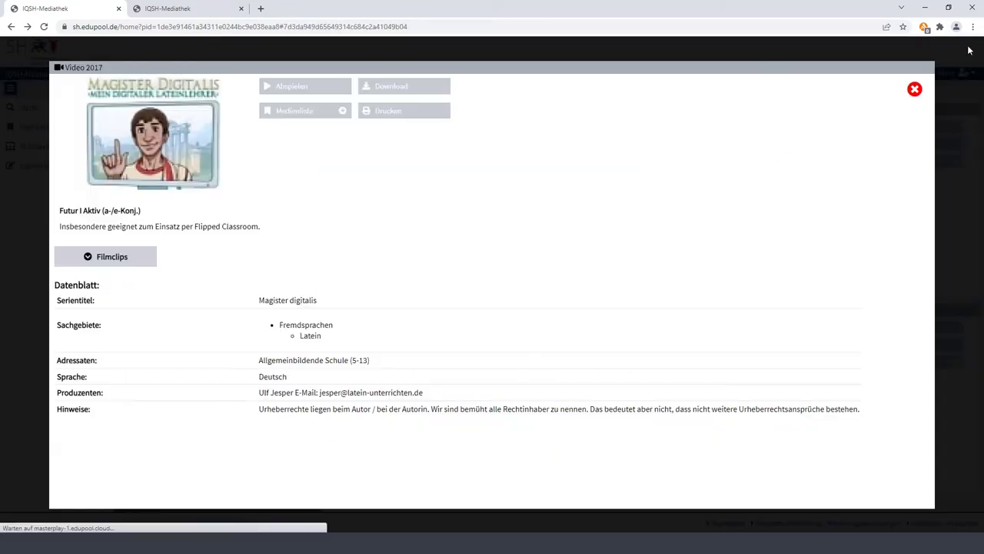
- Add the video "Futur I Aktiv (a-/e-Konj.)" to the existing media list "Latein: Futur I" and close its details
{"action": "left_click", "coordinate": [341, 113]}
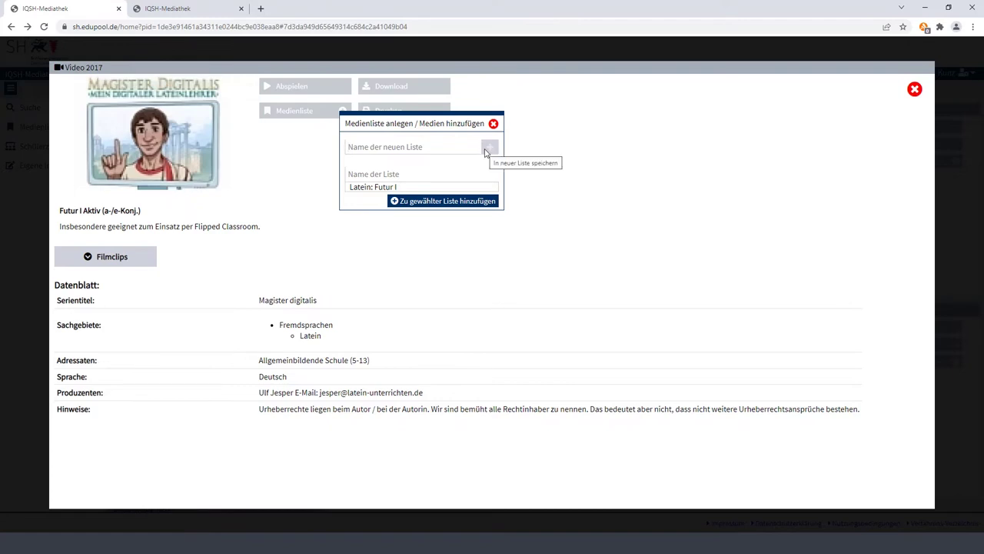
{"action": "left_click", "coordinate": [414, 188]}
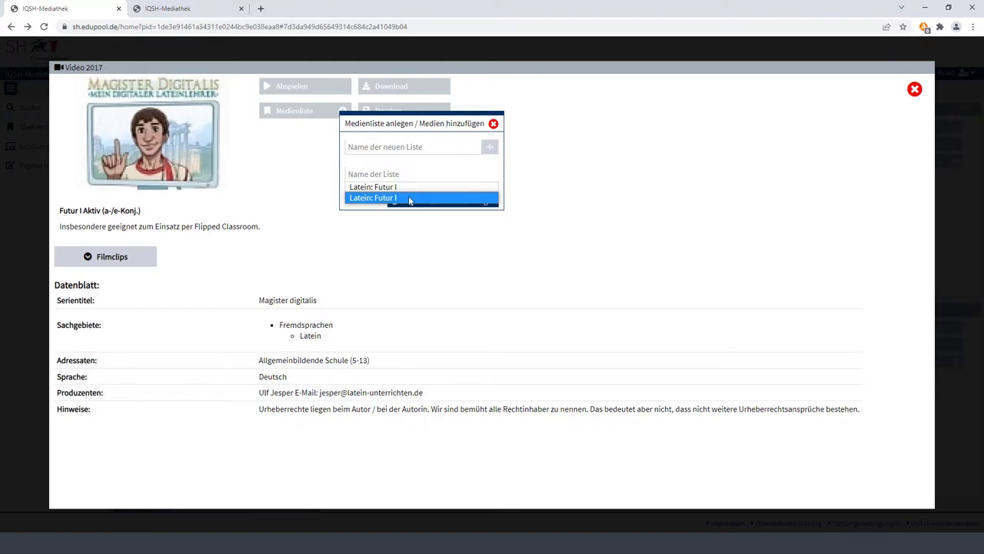
{"action": "left_click", "coordinate": [410, 198]}
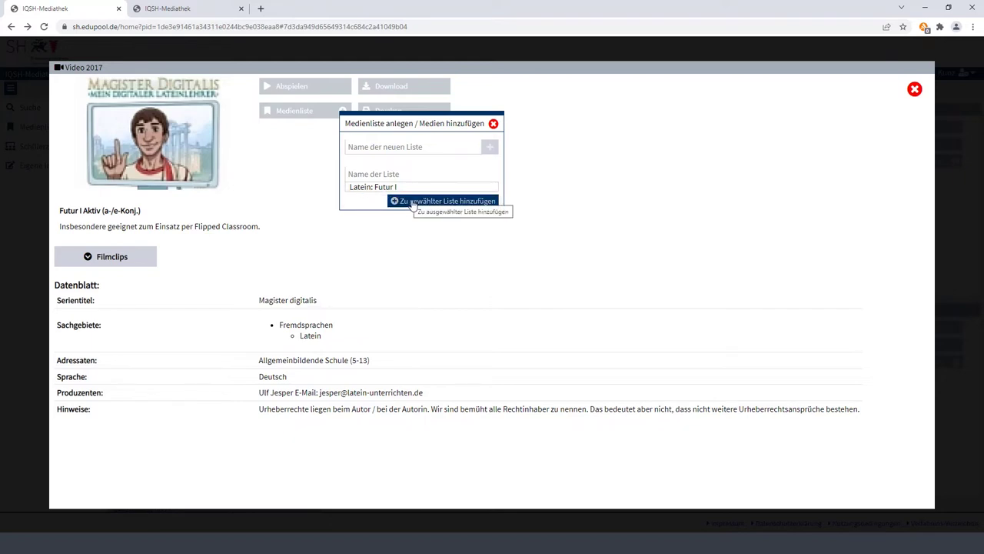
{"action": "left_click", "coordinate": [413, 202]}
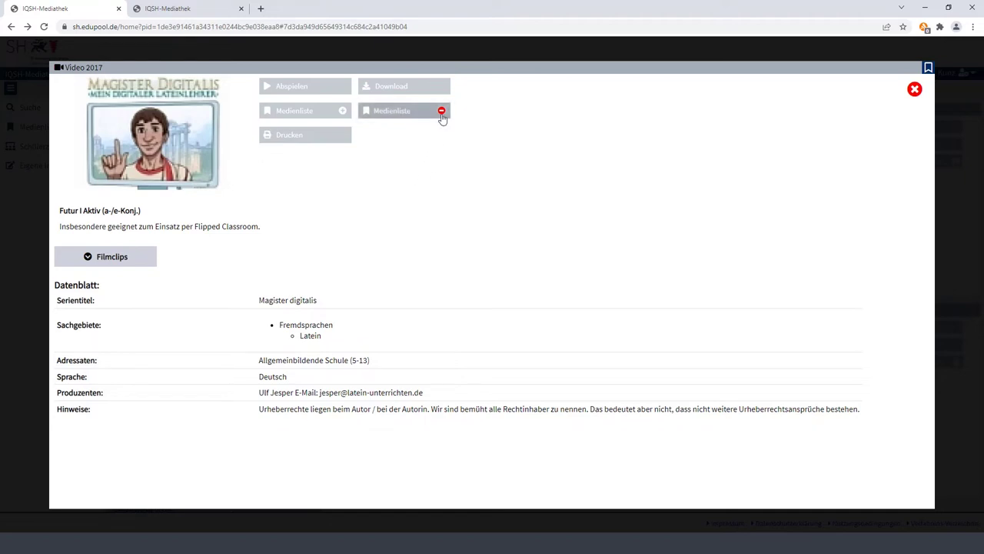
{"action": "mouse_move", "coordinate": [442, 117]}
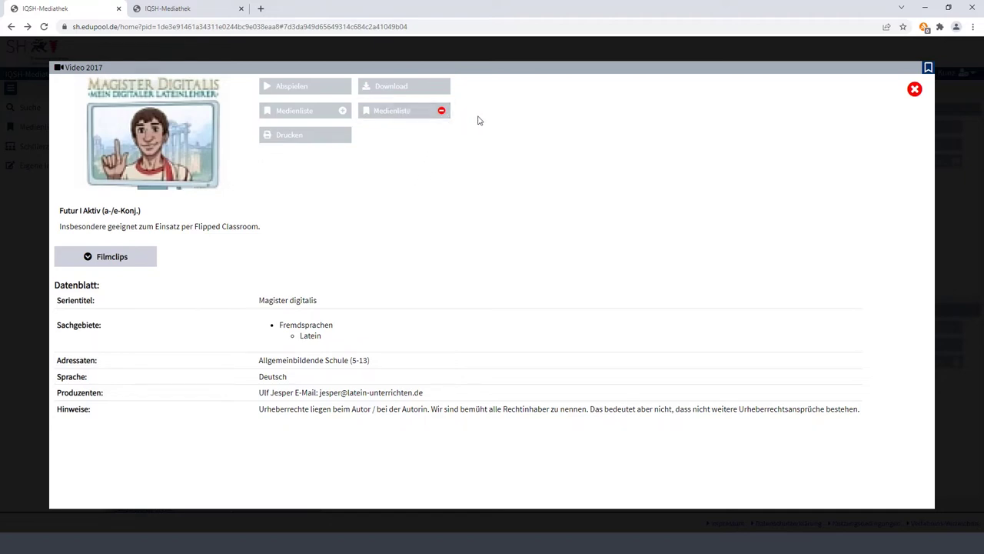
{"action": "left_click", "coordinate": [914, 89]}
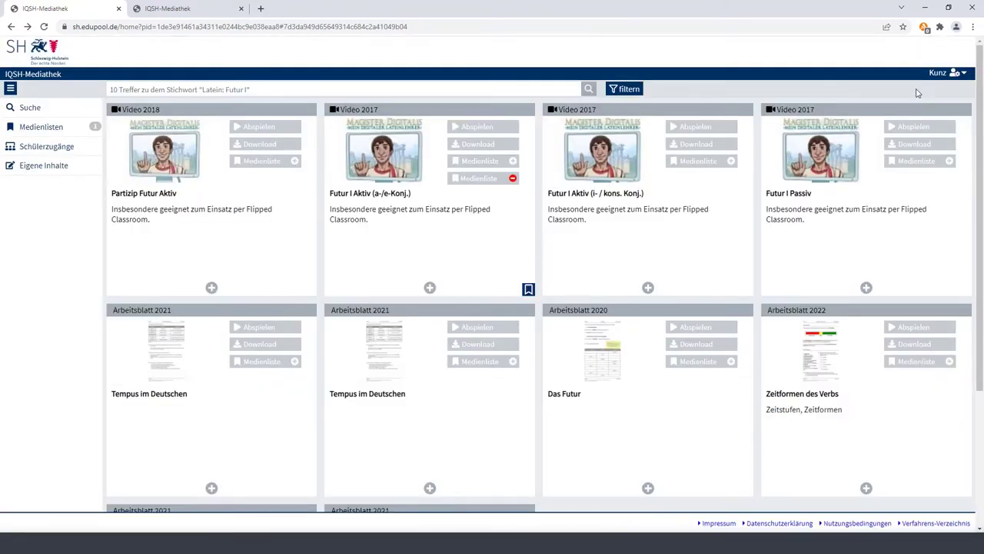
- Add the video "Futur I Aktiv (i- / kons. Konj.)" from the search results to the media list "Latein: Futur I"
{"action": "left_click", "coordinate": [729, 163]}
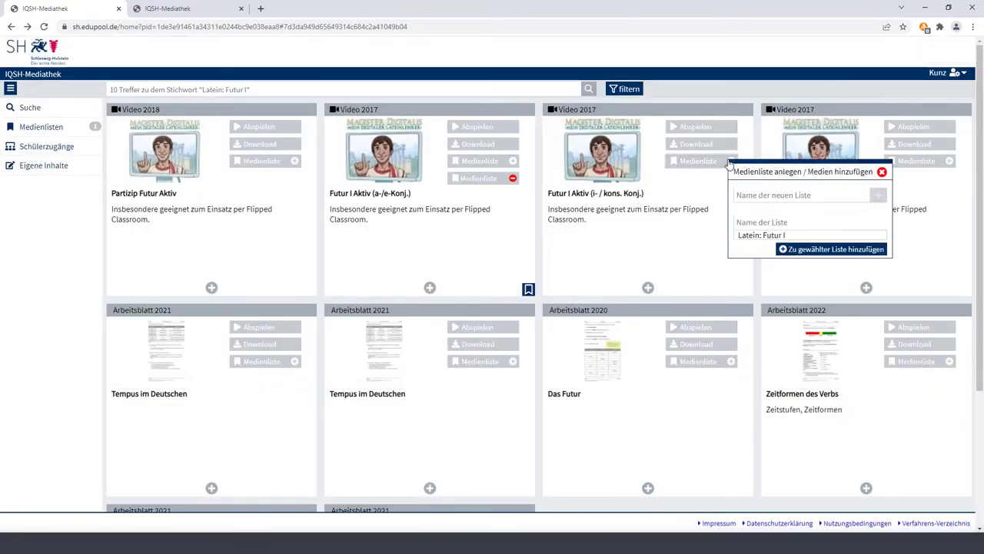
{"action": "left_click", "coordinate": [794, 236]}
{"action": "left_click", "coordinate": [797, 246]}
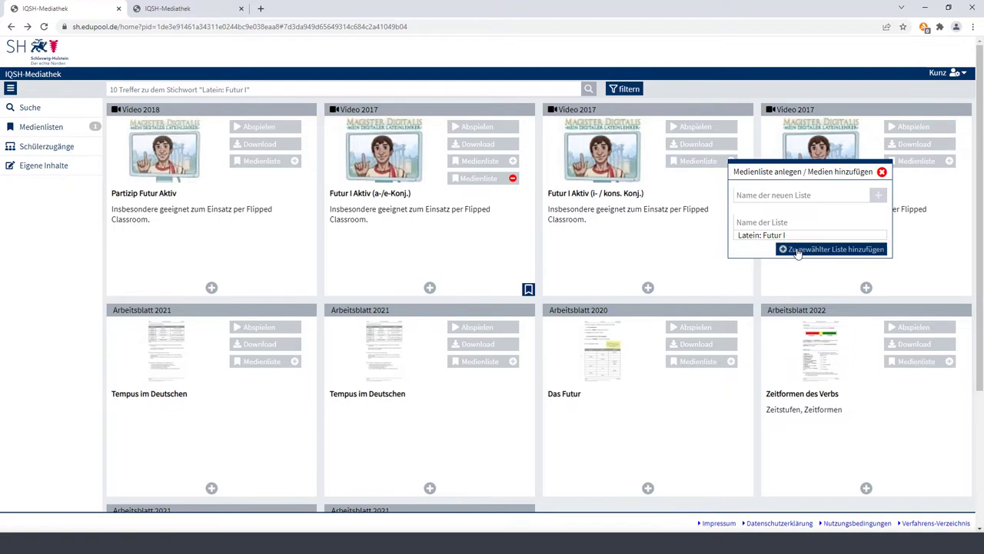
{"action": "left_click", "coordinate": [799, 251]}
- Add the video "Futur I Passiv" from the search results to the media list "Latein: Futur I"
{"action": "left_click", "coordinate": [917, 161]}
{"action": "left_click", "coordinate": [899, 242]}
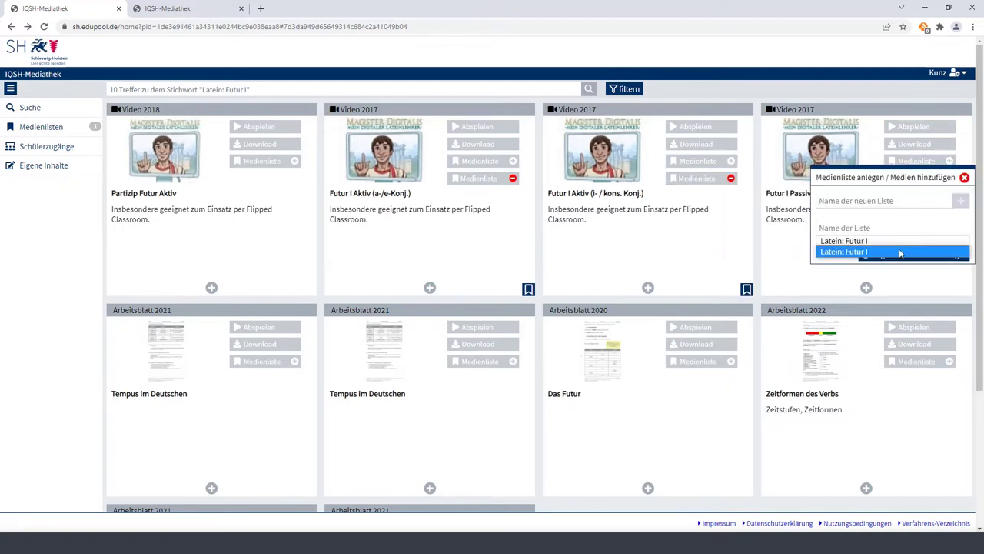
{"action": "left_click", "coordinate": [901, 254]}
{"action": "left_click", "coordinate": [902, 255]}
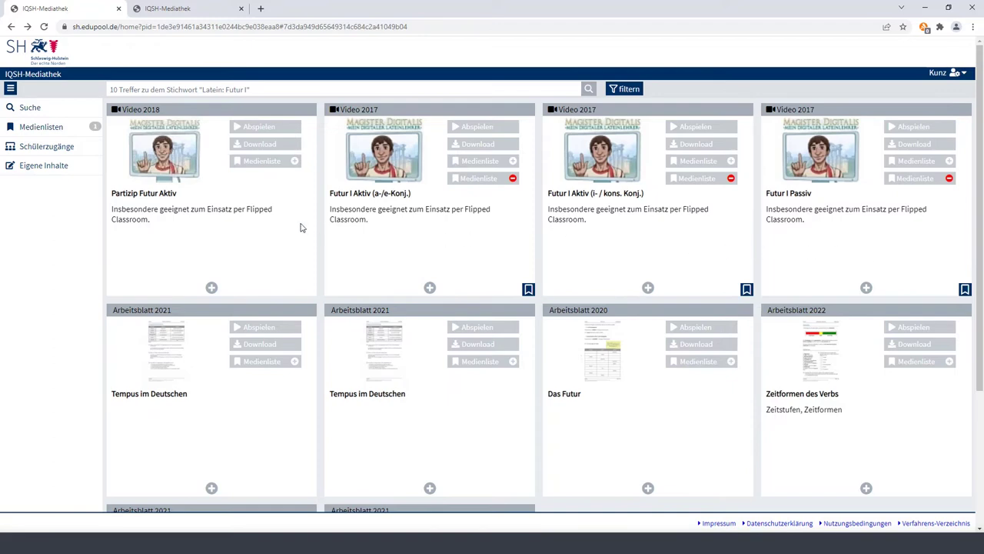
- Add the self-made H5P content "Futur I" to the media list "Latein: Futur I" and open that list's details
{"action": "left_click", "coordinate": [55, 166]}
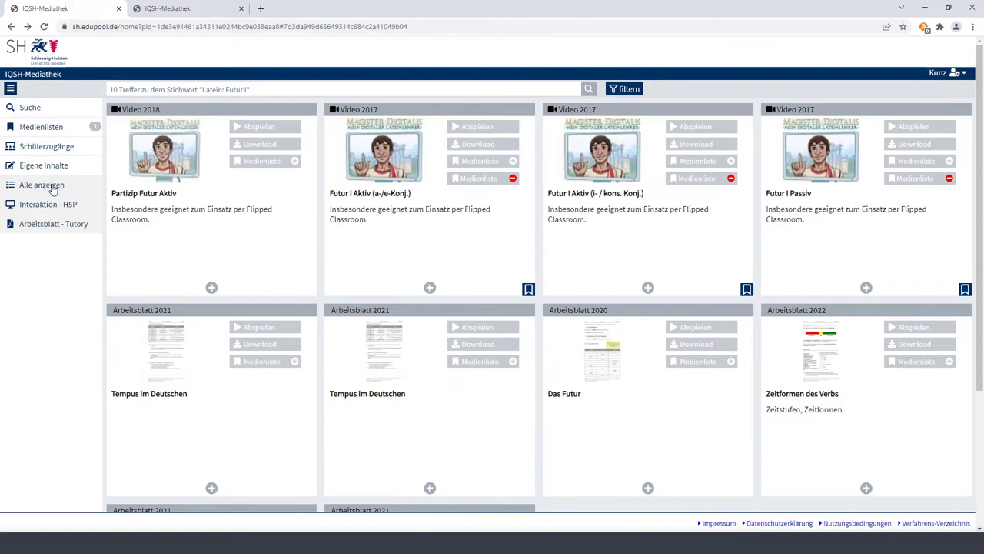
{"action": "left_click", "coordinate": [52, 188]}
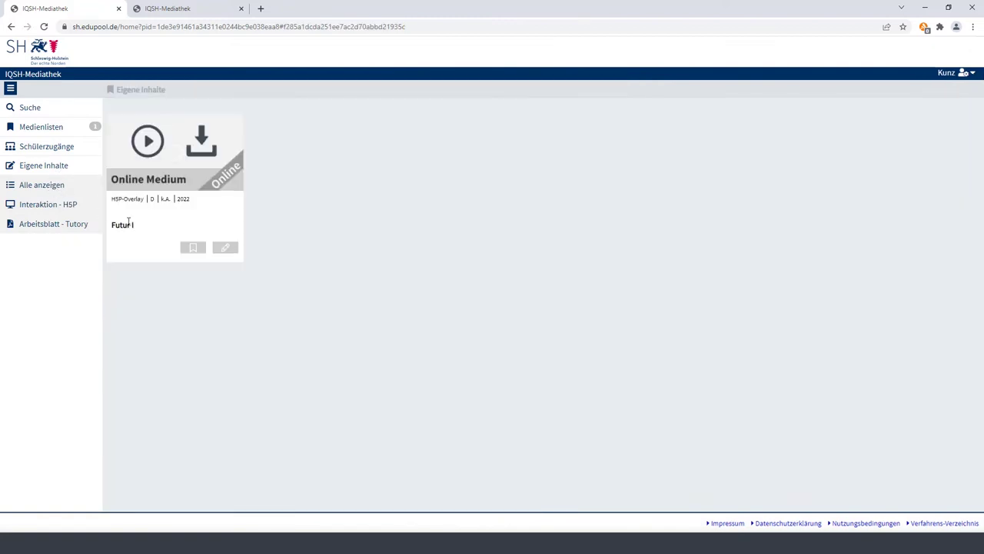
{"action": "left_click", "coordinate": [193, 248]}
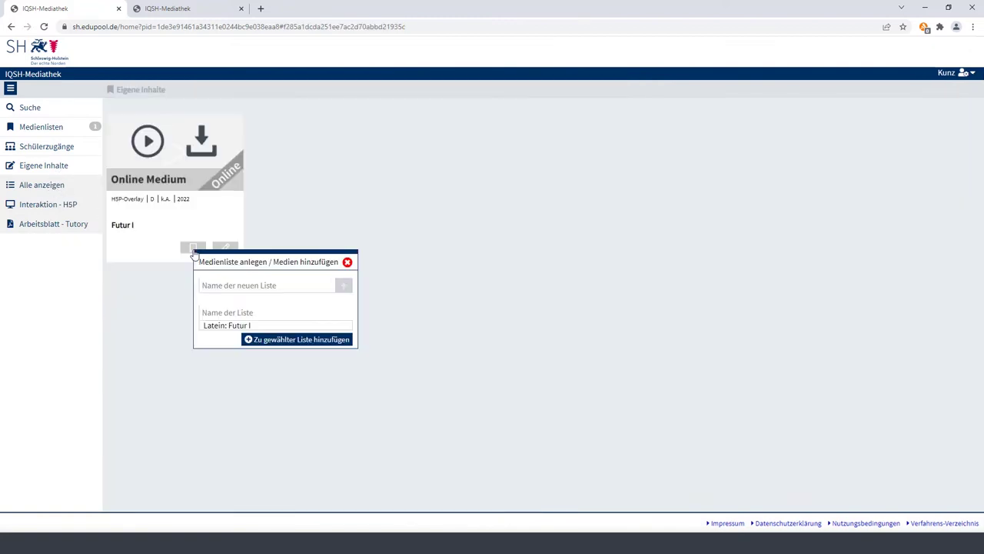
{"action": "left_click", "coordinate": [206, 329]}
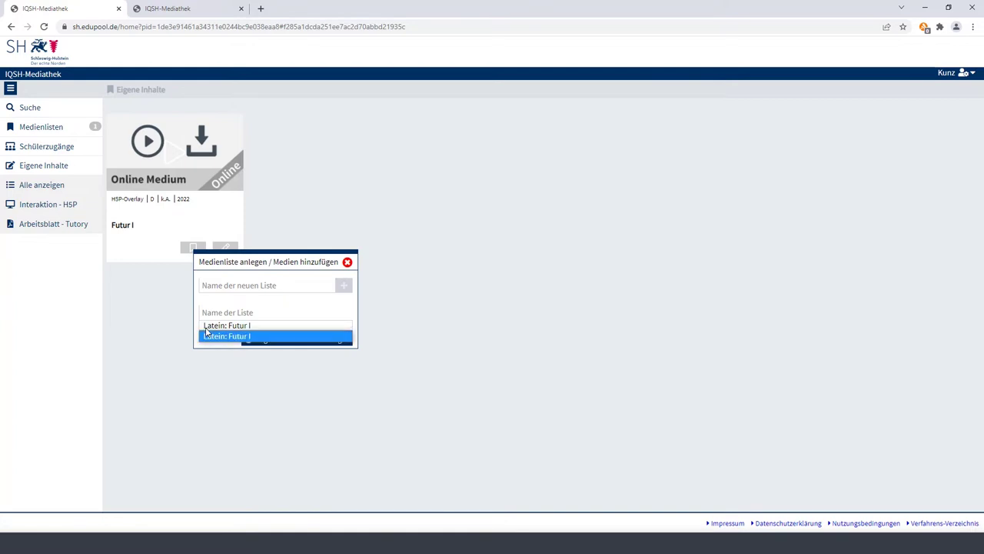
{"action": "left_click", "coordinate": [206, 338]}
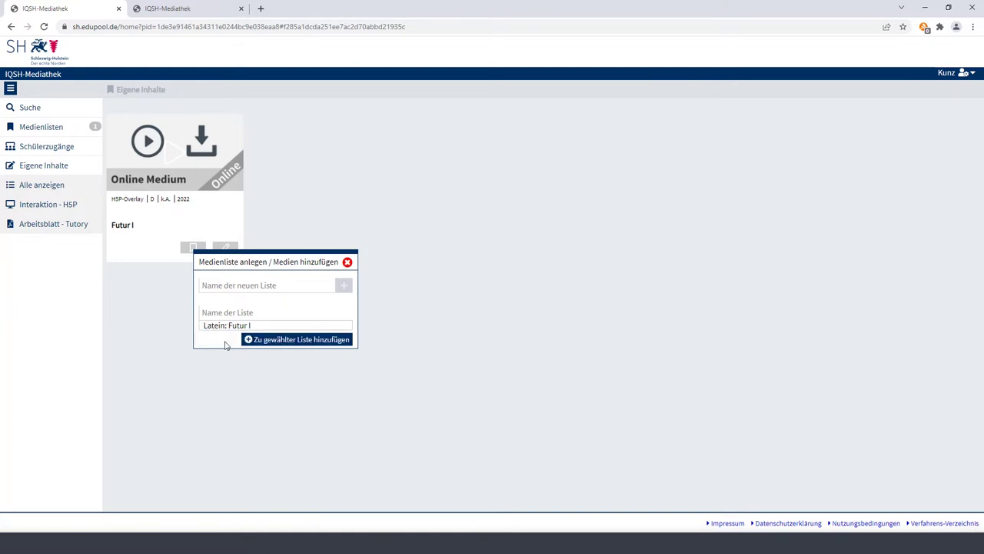
{"action": "left_click", "coordinate": [300, 339]}
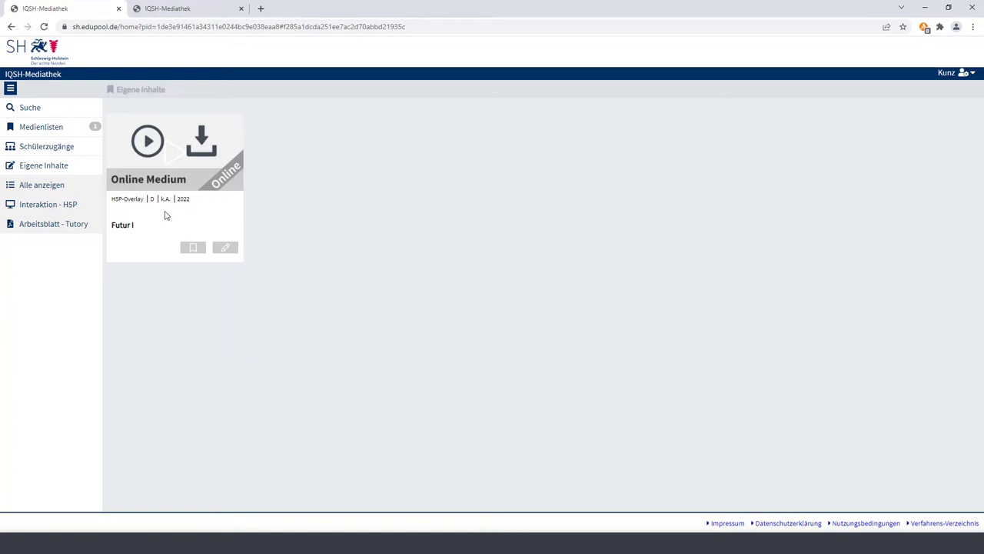
{"action": "left_click", "coordinate": [55, 128]}
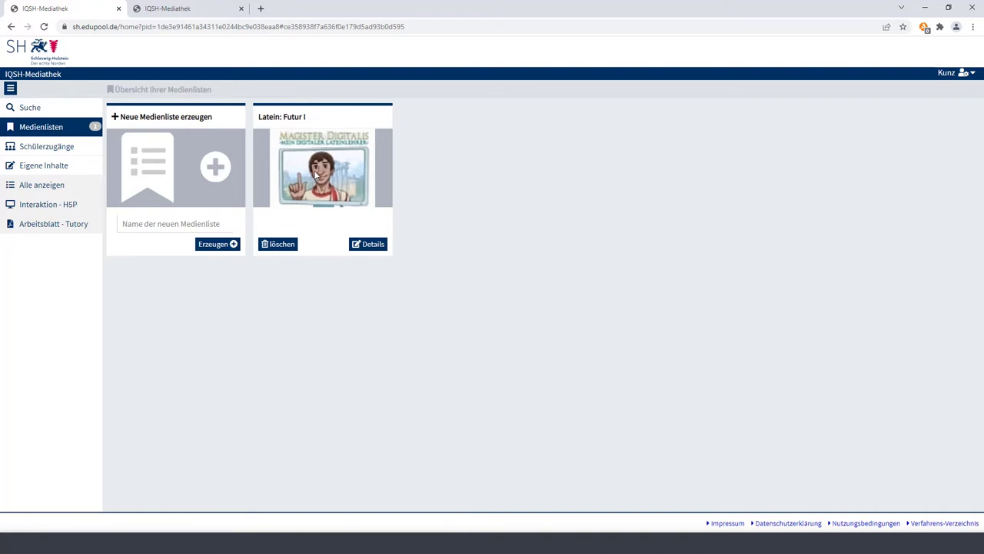
{"action": "left_click", "coordinate": [366, 244]}
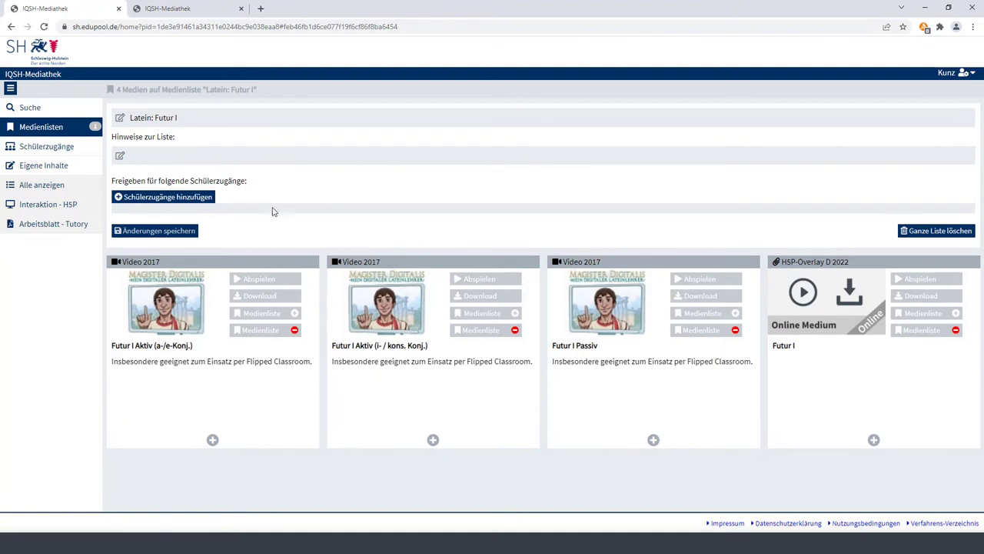
- Create a new student access group named "Latein: Klasse 7b"
{"action": "left_click", "coordinate": [83, 151]}
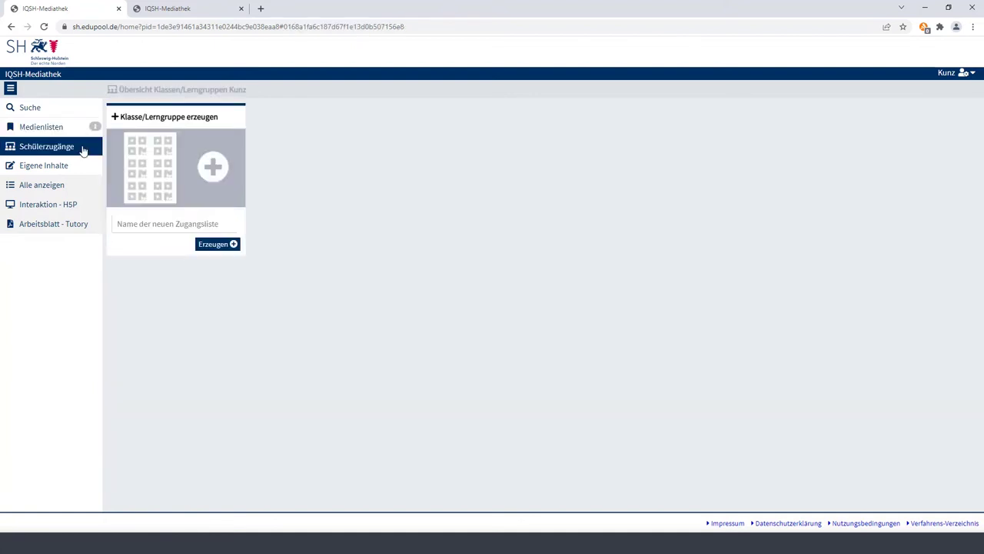
{"action": "left_click", "coordinate": [139, 223]}
{"action": "type", "text": "Latein: Kla"}
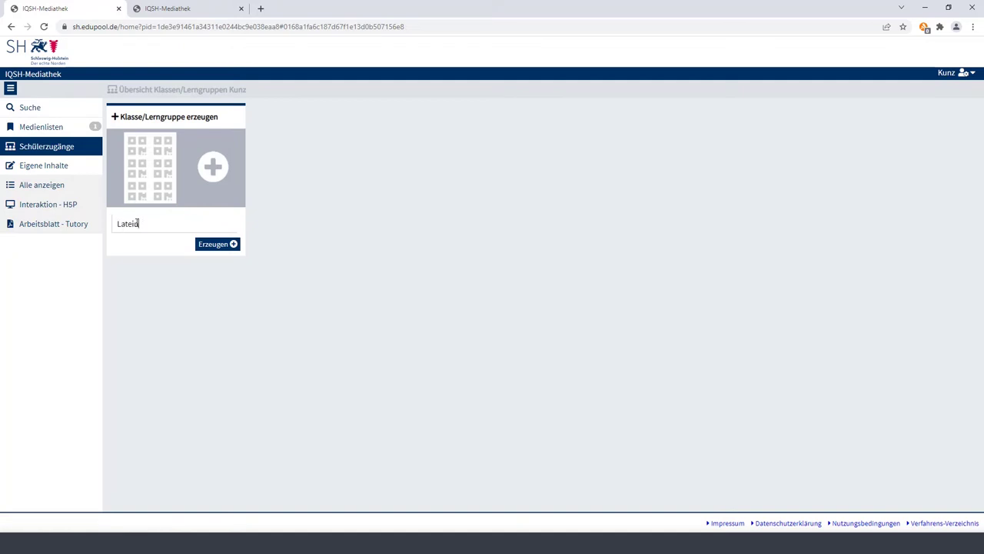
{"action": "type", "text": "sse 7b"}
{"action": "left_click", "coordinate": [208, 245]}
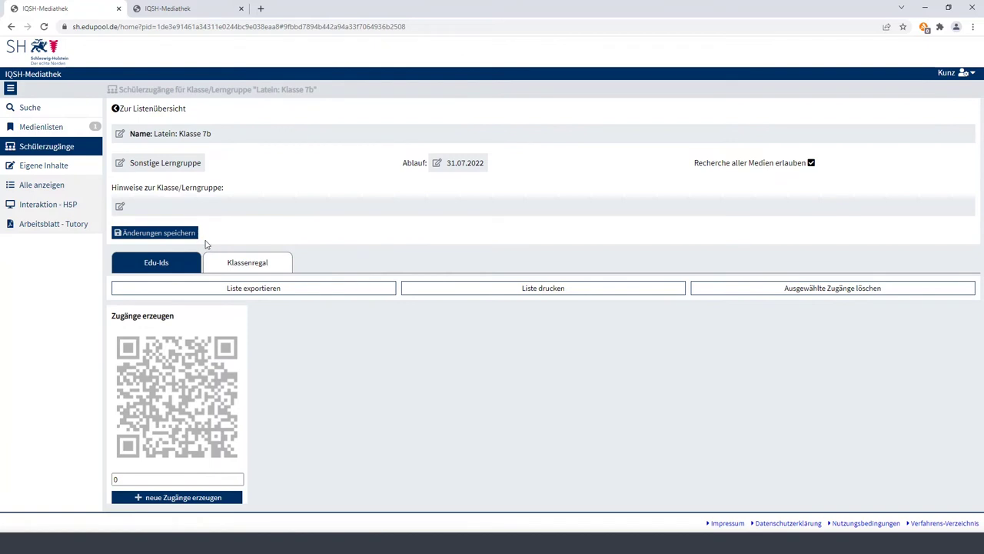
- Set the group's level to Klassenstufe 7 and disable the permission to research all media
{"action": "left_click", "coordinate": [199, 163]}
{"action": "left_click", "coordinate": [198, 163]}
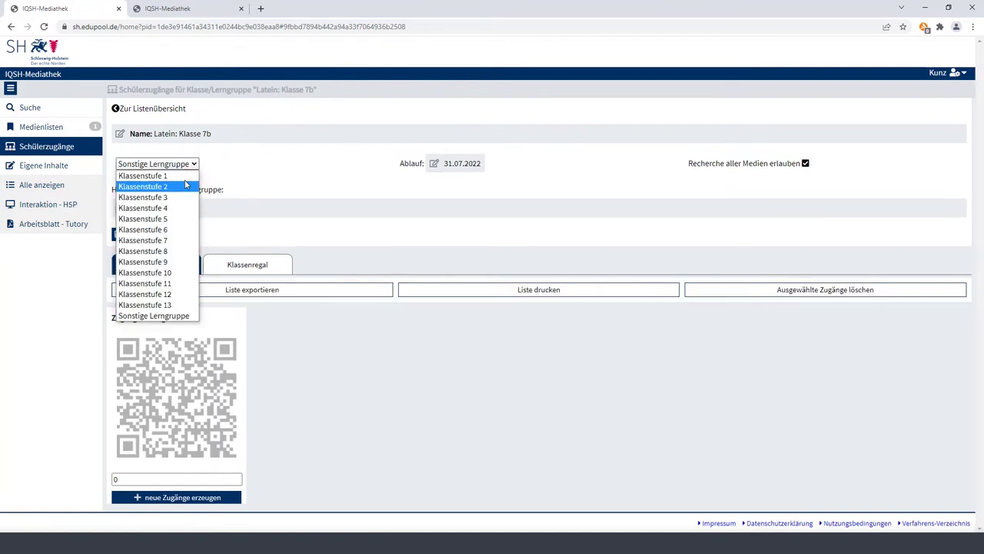
{"action": "left_click", "coordinate": [177, 238]}
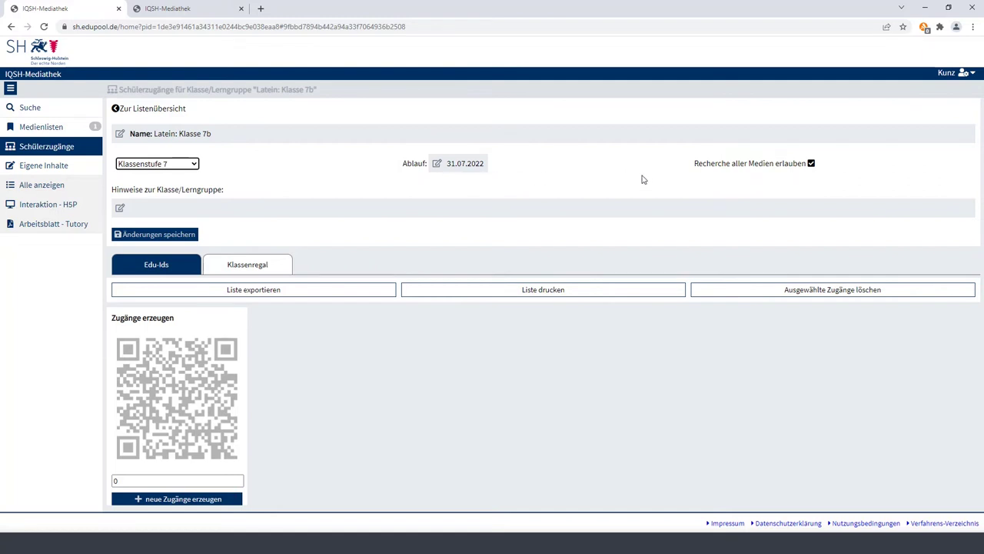
{"action": "left_click", "coordinate": [815, 164]}
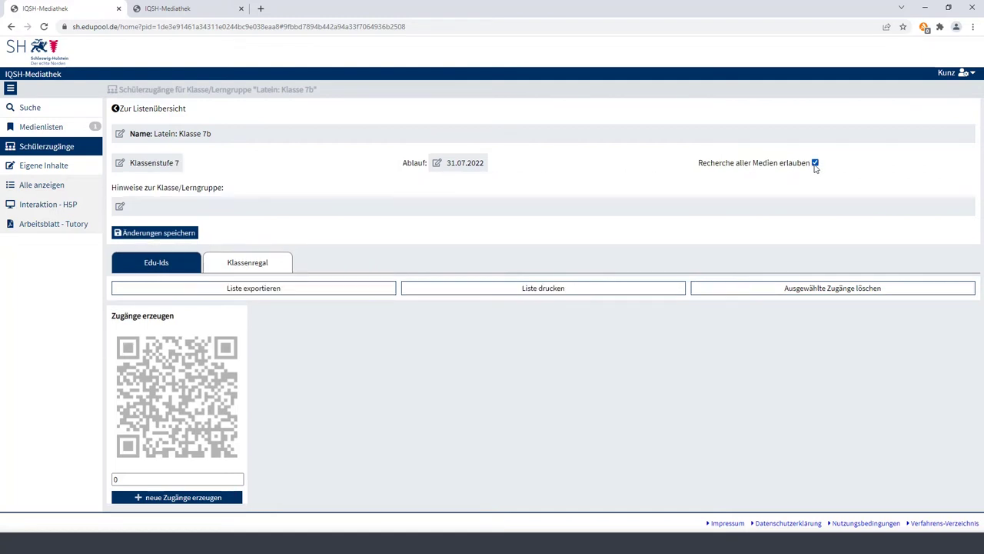
{"action": "left_click", "coordinate": [815, 163]}
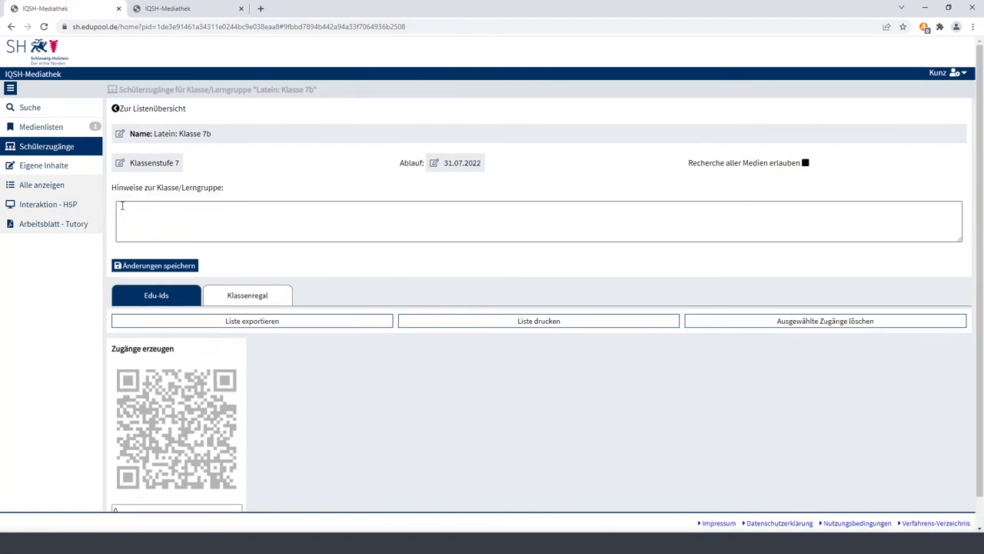
- Enter "2. Fremdsprache" as the note for the learning group and save the changes
{"action": "left_click", "coordinate": [122, 206]}
{"action": "type", "text": "2. Fremdsprache"}
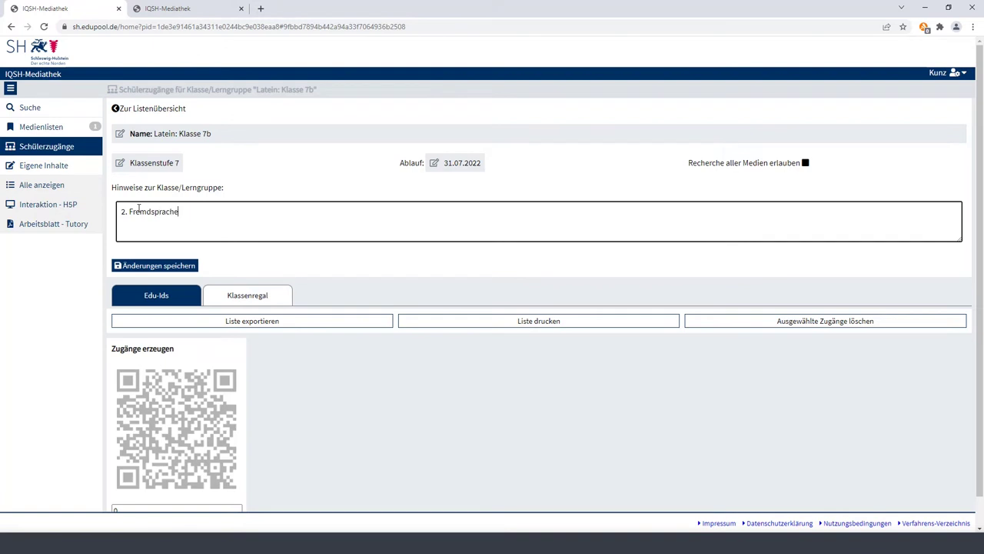
{"action": "key", "text": "Return"}
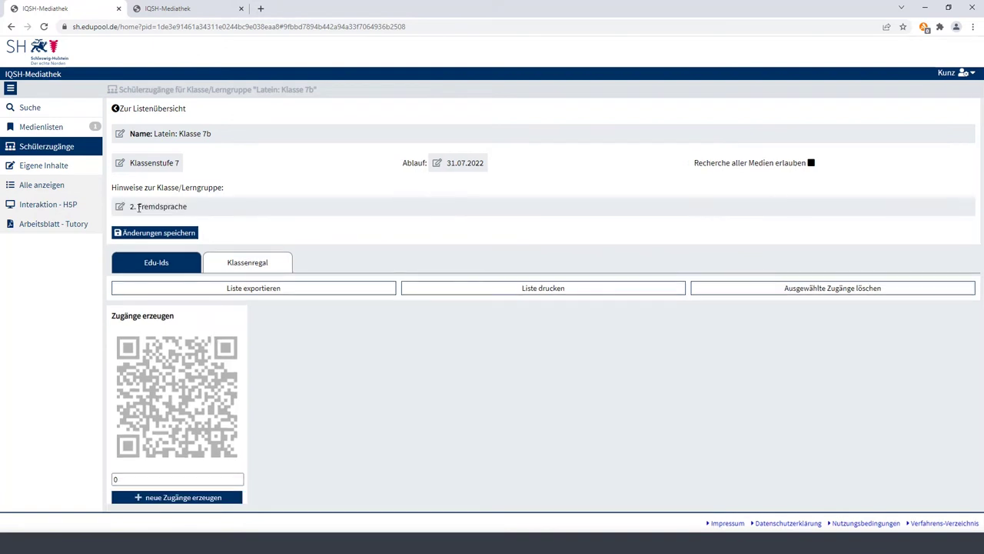
{"action": "left_click", "coordinate": [179, 235]}
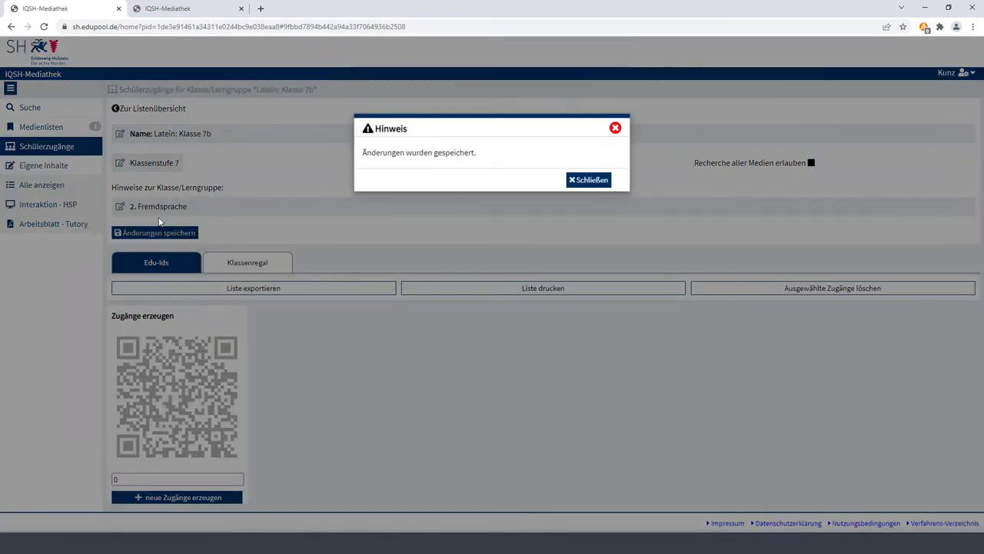
{"action": "left_click", "coordinate": [588, 179]}
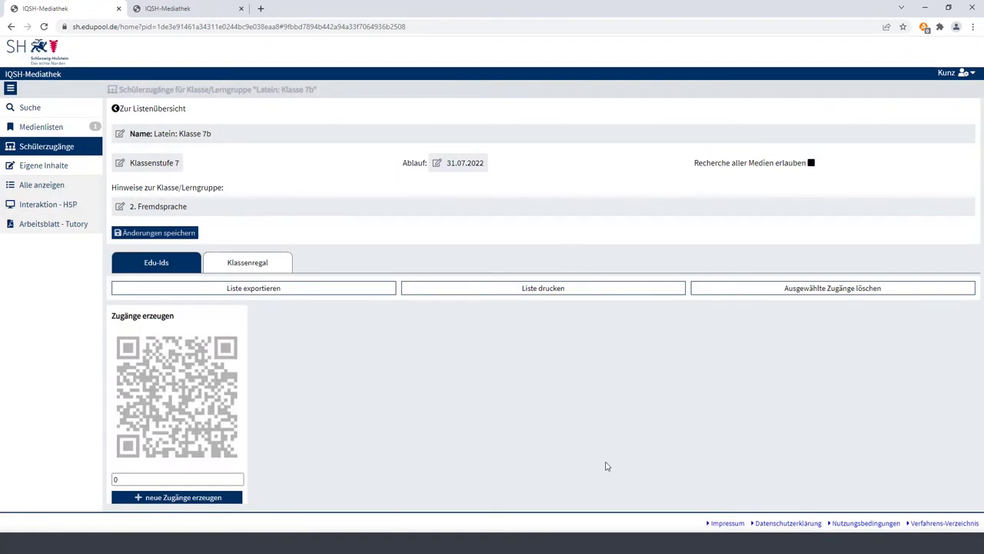
- Assign the media list "Latein: Futur I" to the class shelf of "Latein: Klasse 7b"
{"action": "left_click", "coordinate": [258, 262]}
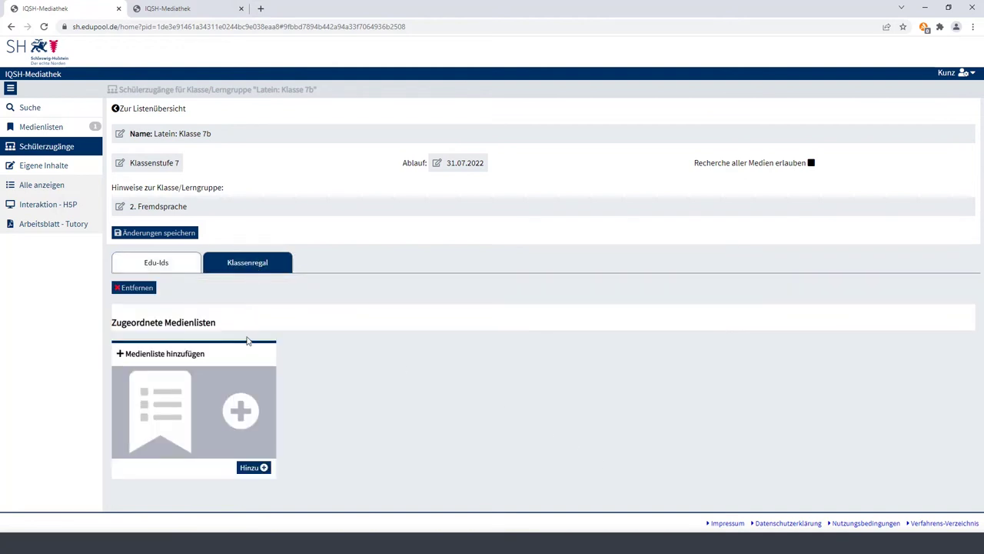
{"action": "left_click", "coordinate": [248, 469]}
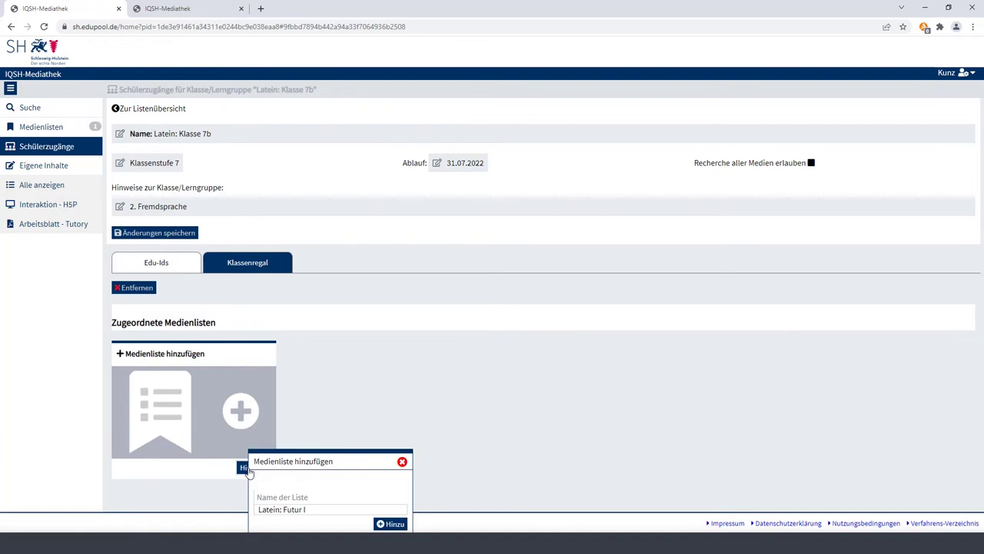
{"action": "left_click", "coordinate": [293, 510]}
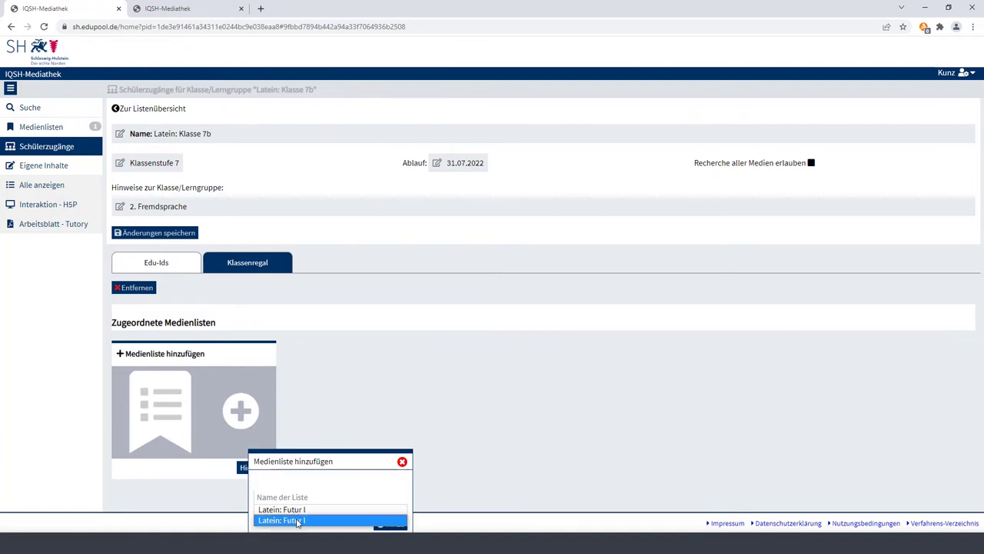
{"action": "left_click", "coordinate": [297, 521]}
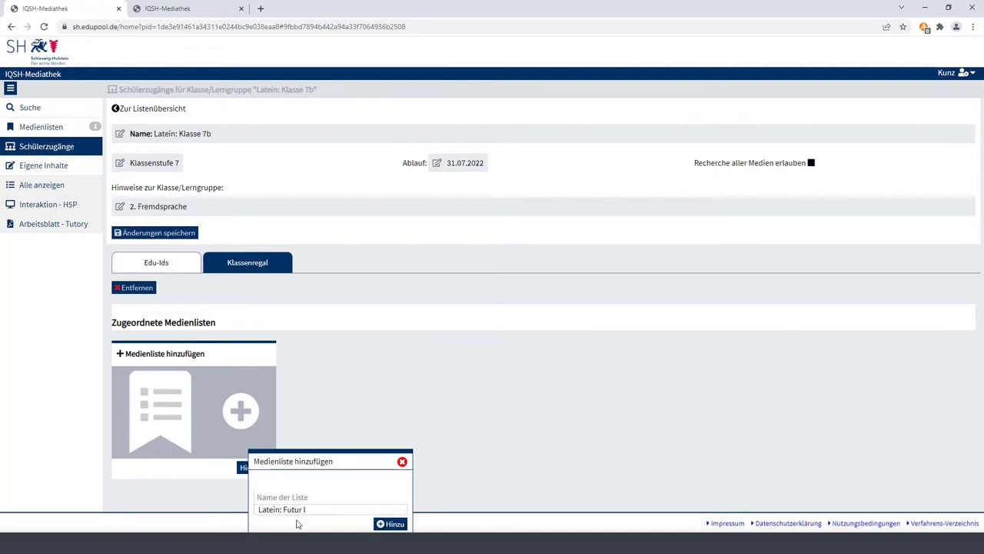
{"action": "left_click", "coordinate": [390, 524]}
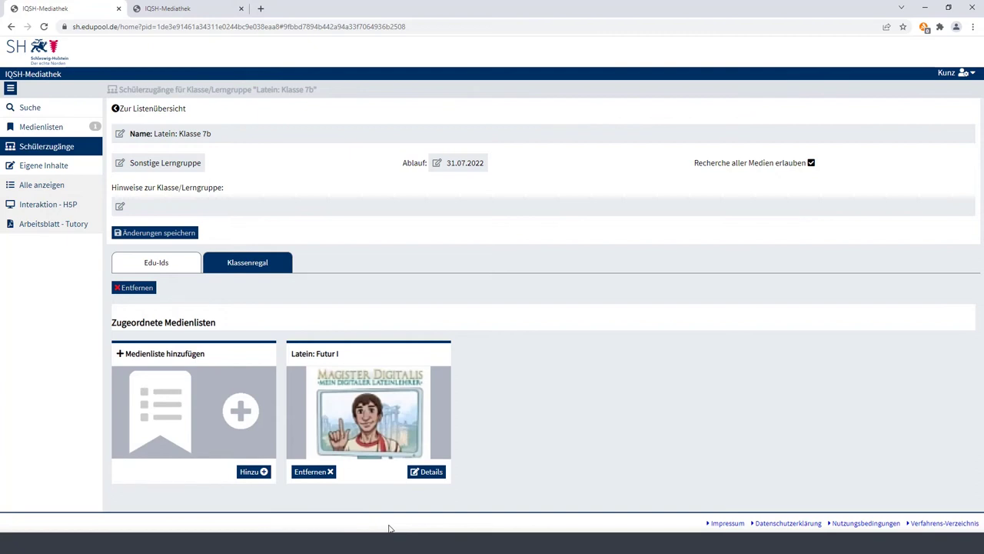
- Generate 1 new student access for "Latein: Klasse 7b" and dismiss the notice
{"action": "left_click", "coordinate": [179, 267]}
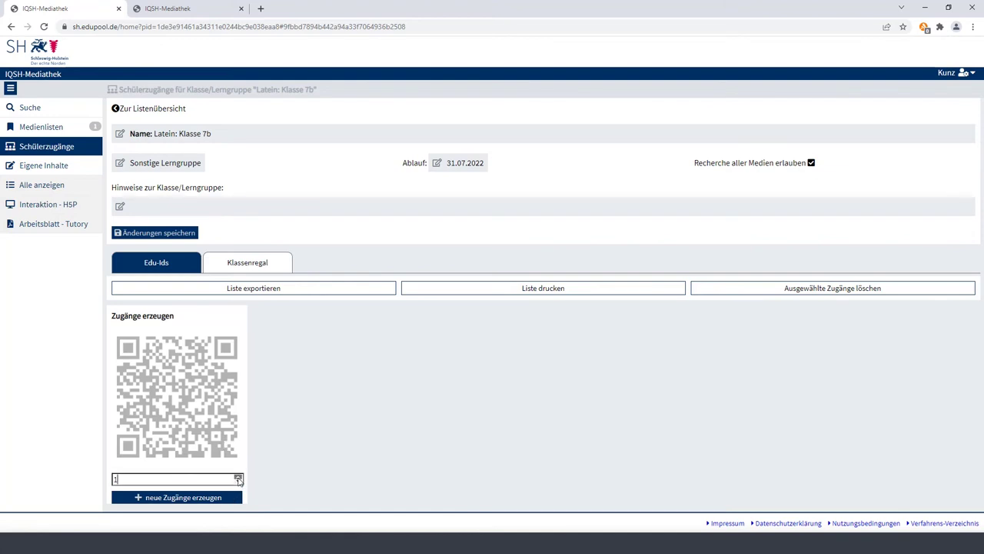
{"action": "left_click", "coordinate": [238, 477]}
{"action": "left_click", "coordinate": [198, 500]}
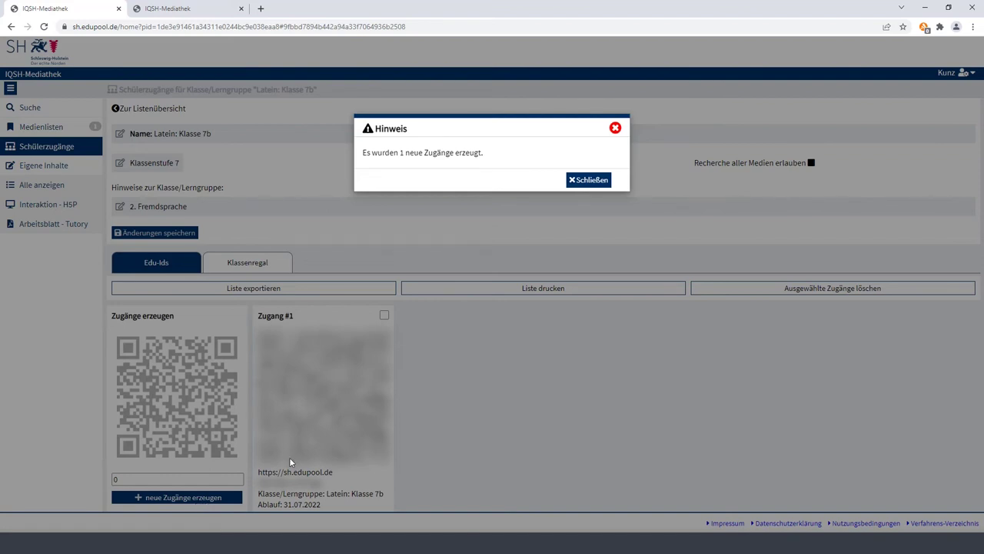
{"action": "left_click", "coordinate": [580, 181]}
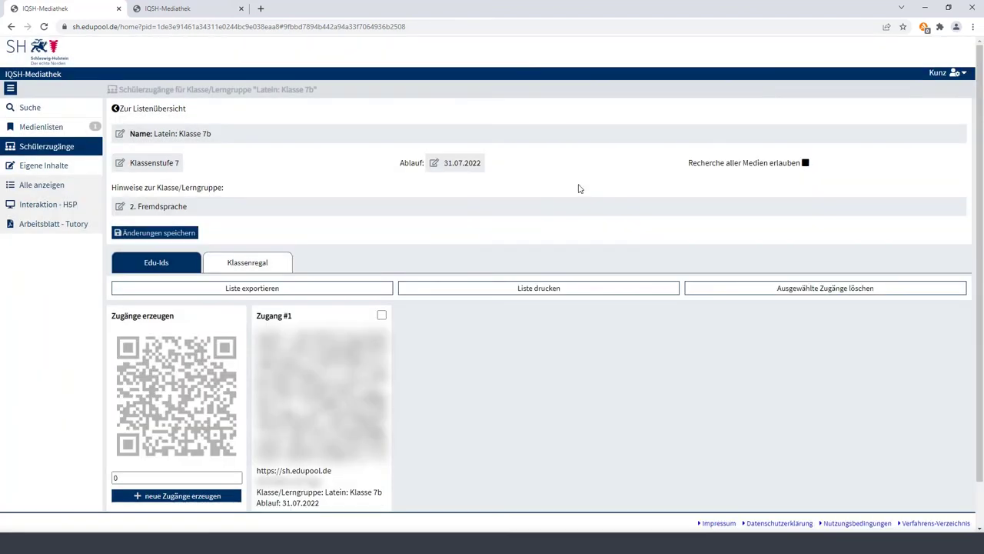
- Check the copy options for the QR code of Zugang #1 and copy its access code as text
{"action": "mouse_move", "coordinate": [326, 371]}
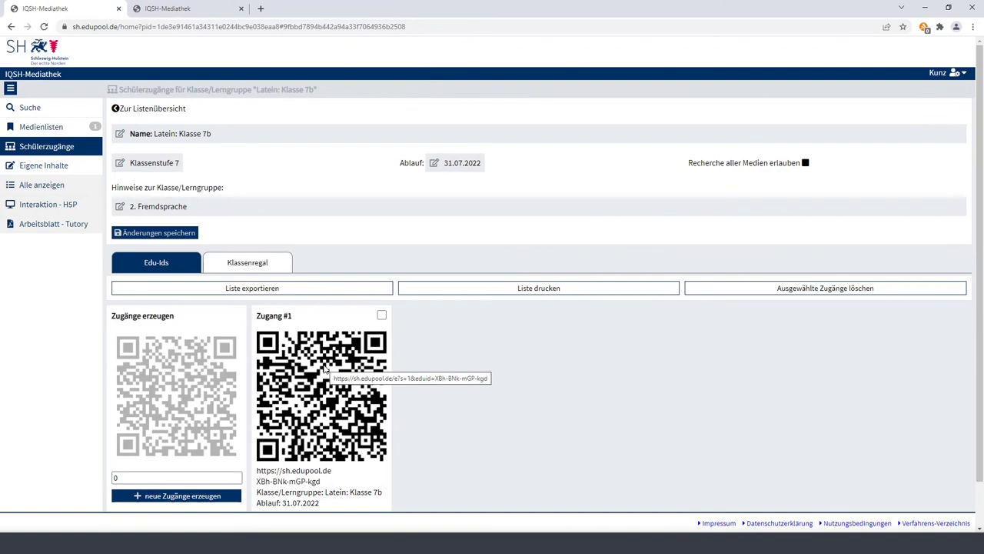
{"action": "right_click", "coordinate": [325, 367]}
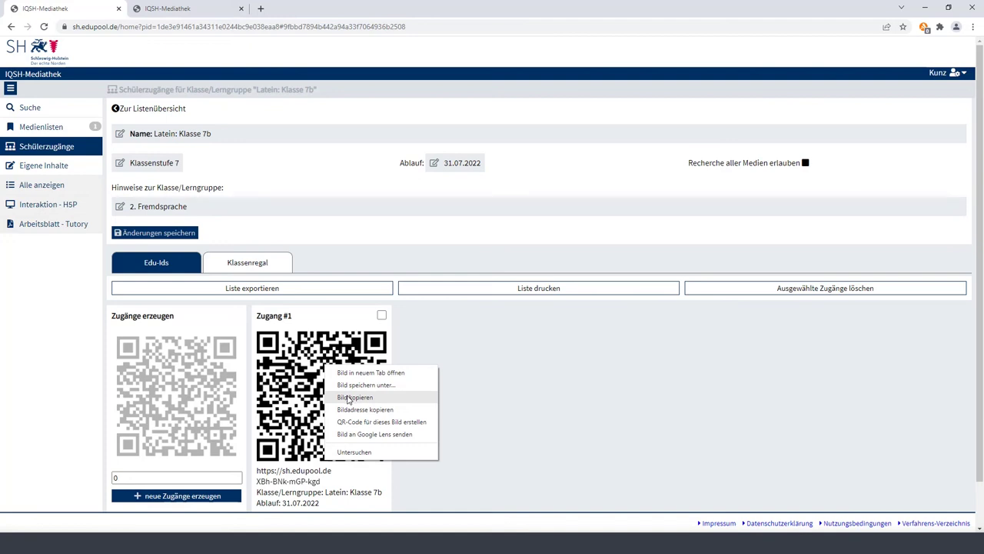
{"action": "left_click", "coordinate": [335, 483]}
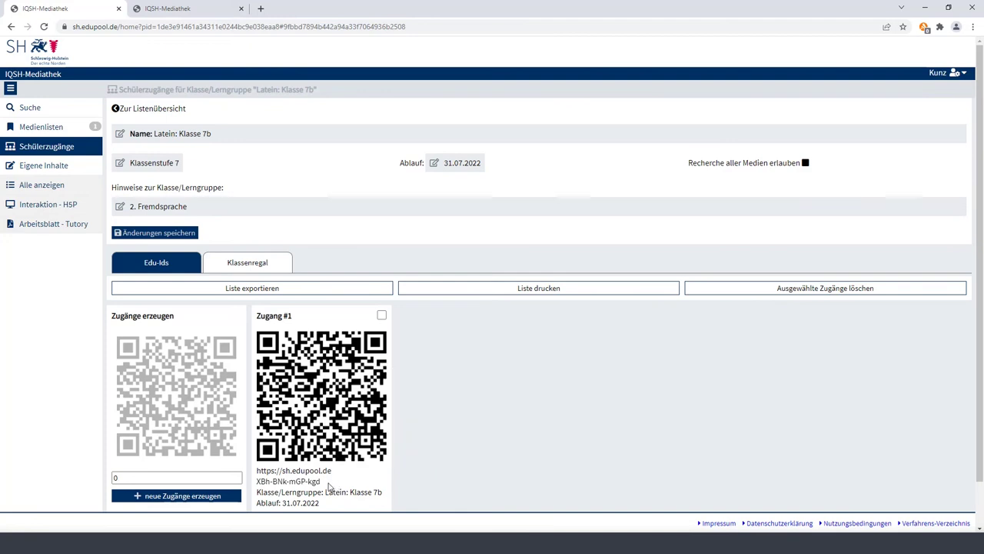
{"action": "left_click_drag", "start_coordinate": [329, 486], "coordinate": [256, 481]}
{"action": "right_click", "coordinate": [277, 482]}
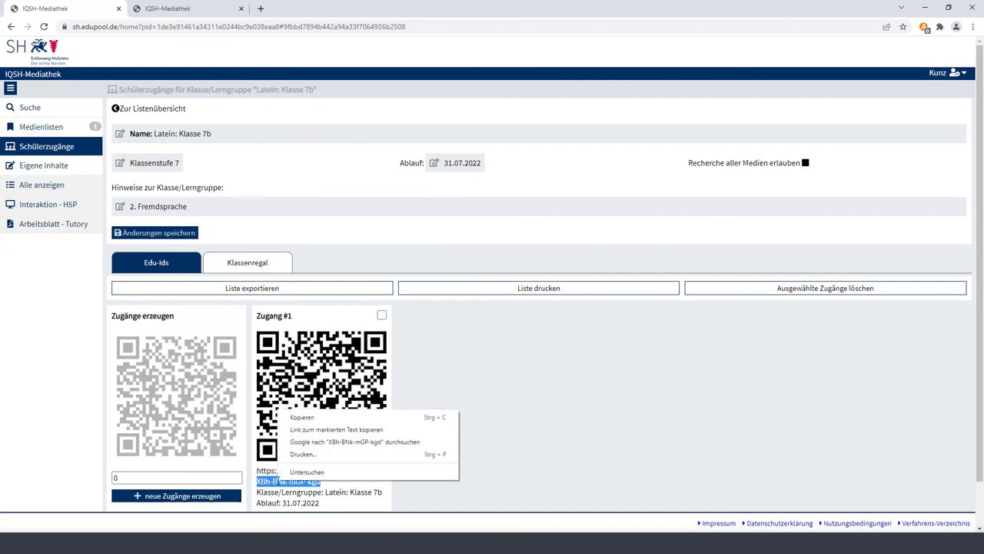
{"action": "left_click", "coordinate": [306, 418]}
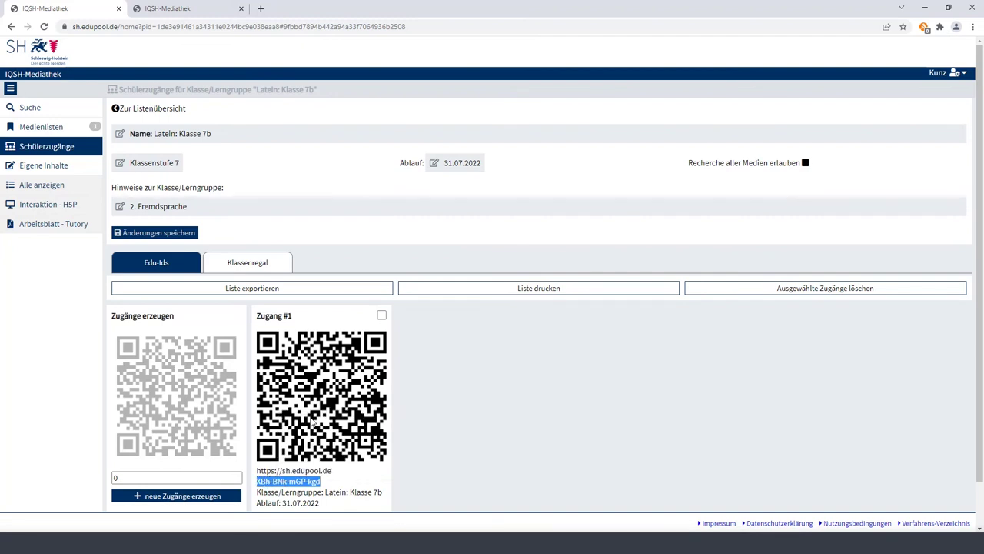
- Preview the printout of the class's access list and leave it without printing
{"action": "left_click", "coordinate": [552, 288]}
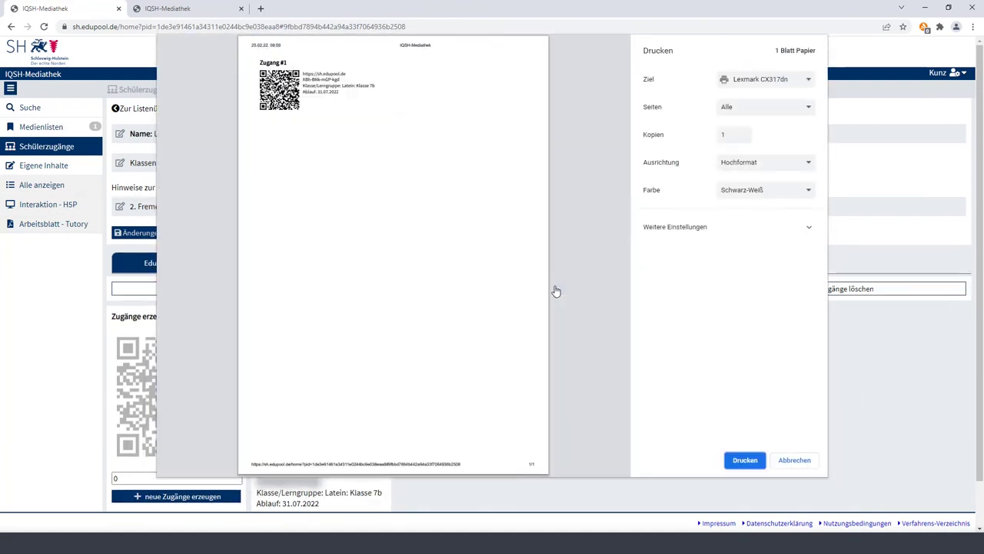
{"action": "left_click", "coordinate": [795, 461]}
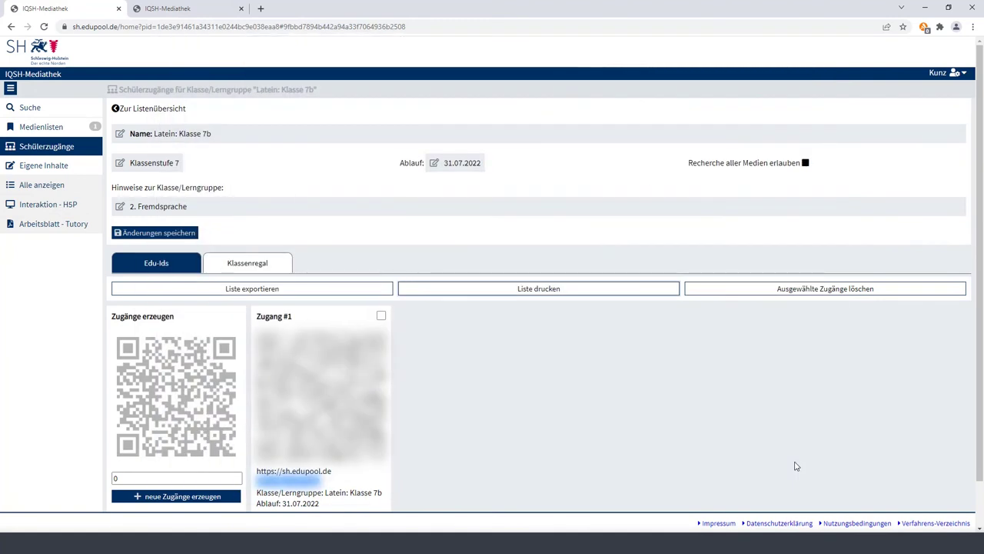
- Label the student access Zugang #1 with the note "Latein: Futur I"
{"action": "scroll", "coordinate": [721, 452], "scroll_direction": "down", "scroll_amount": 1}
{"action": "scroll", "coordinate": [721, 452], "scroll_direction": "down", "scroll_amount": 1}
{"action": "left_click", "coordinate": [265, 490]}
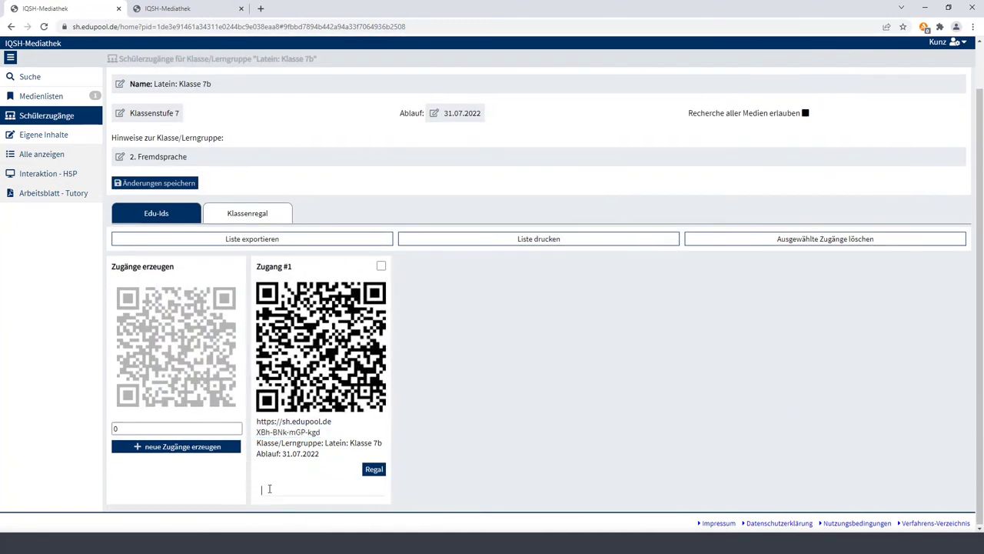
{"action": "type", "text": "Latein: Futur I"}
{"action": "key", "text": "Return"}
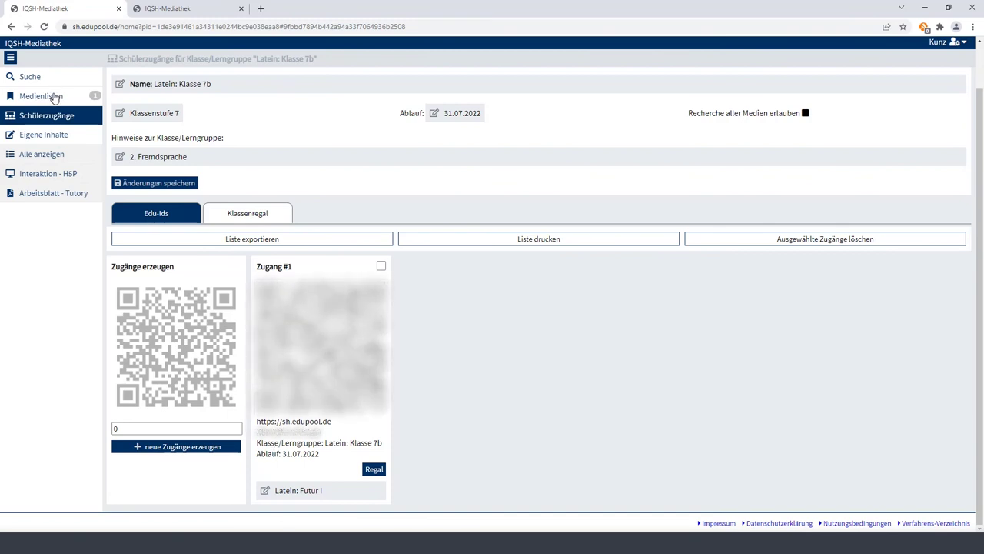
- In the details of the media list "Latein: Futur I", create and add the new learning group "Latein: Klasse 7c"
{"action": "left_click", "coordinate": [54, 96]}
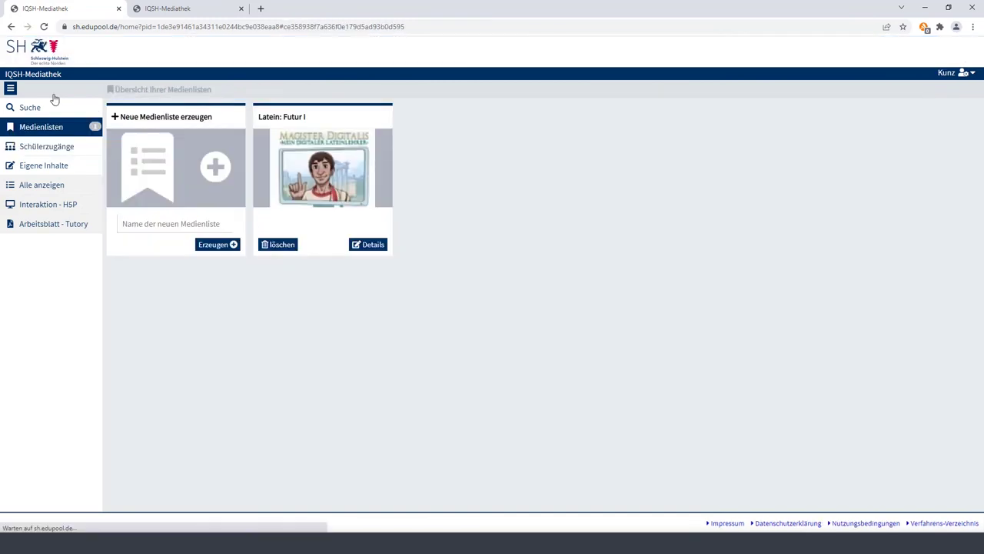
{"action": "left_click", "coordinate": [376, 245]}
{"action": "left_click", "coordinate": [196, 198]}
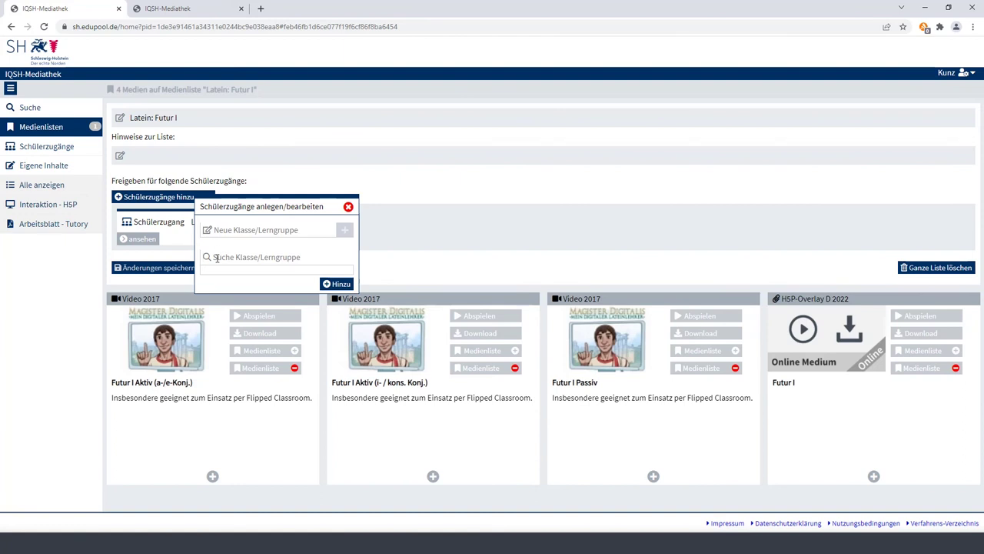
{"action": "left_click", "coordinate": [217, 229]}
{"action": "type", "text": "Latein: Klasse 7c"}
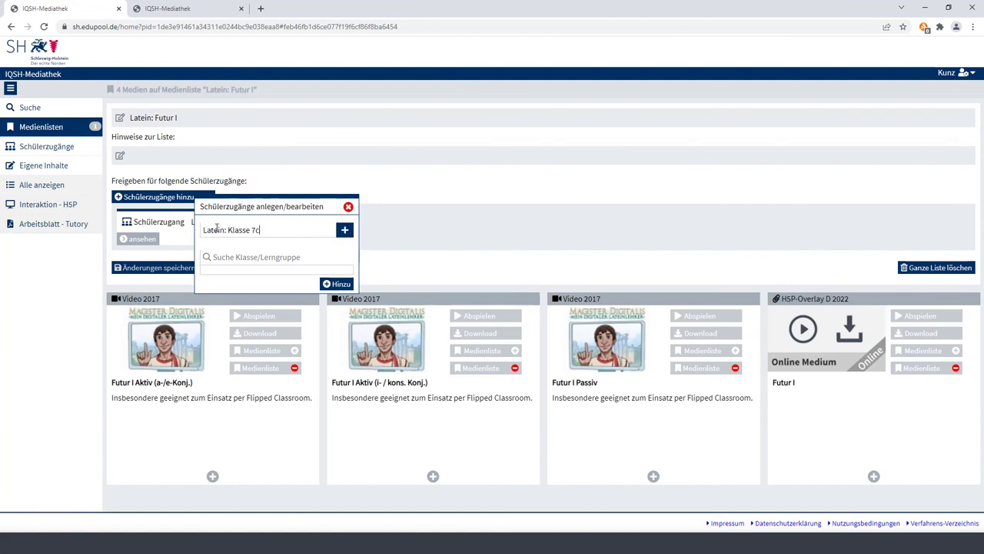
{"action": "left_click", "coordinate": [343, 230]}
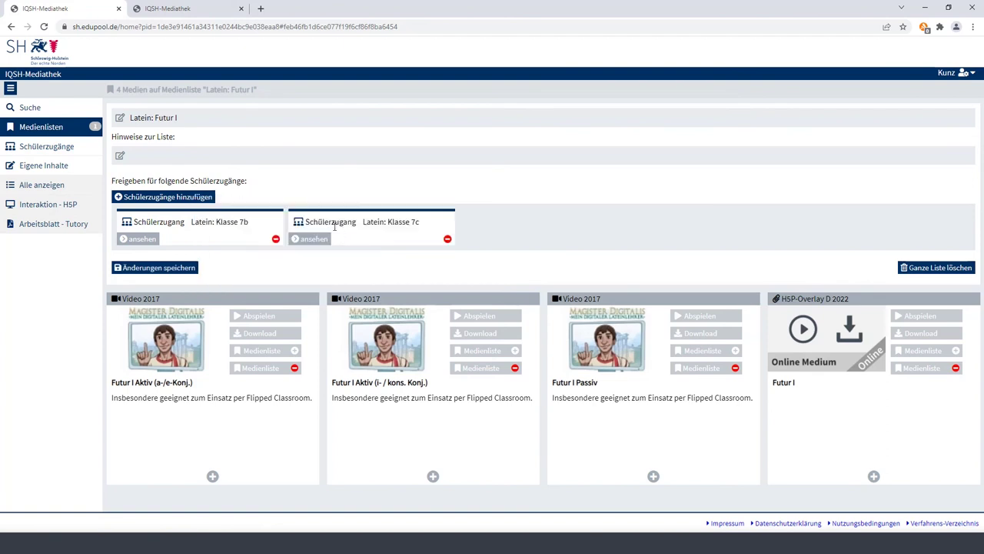
- Save the media list's sharing changes and open the student access page of "Latein: Klasse 7c"
{"action": "left_click", "coordinate": [186, 268]}
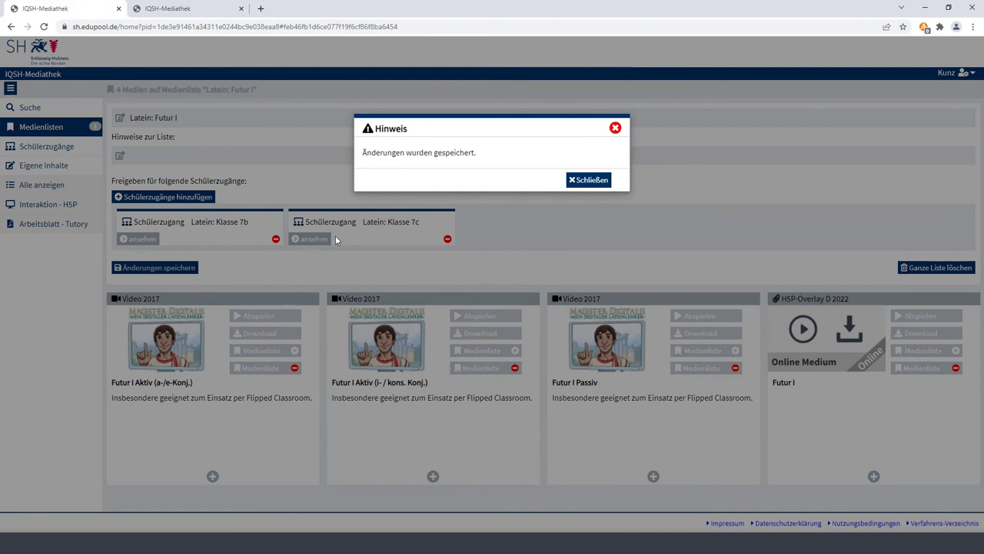
{"action": "left_click", "coordinate": [589, 181]}
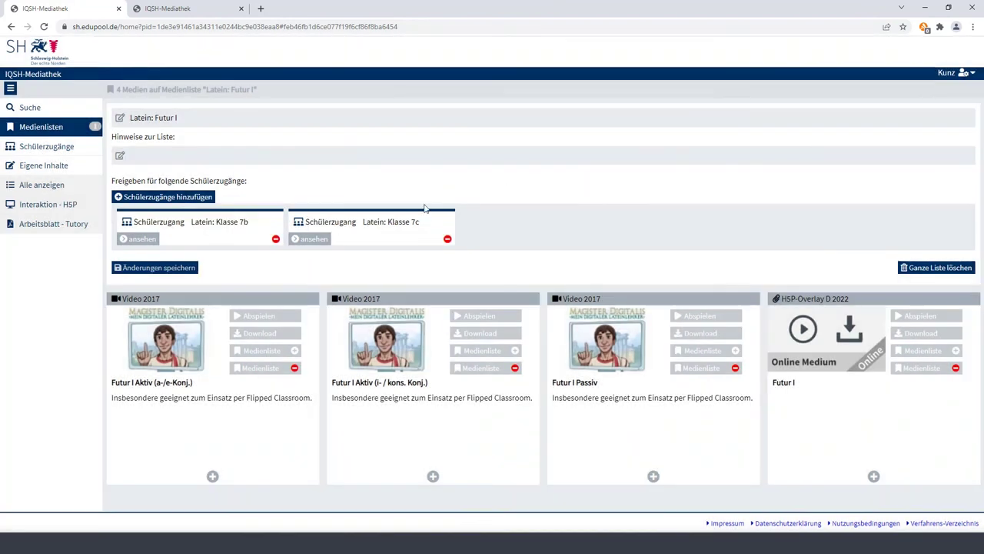
{"action": "left_click", "coordinate": [322, 243]}
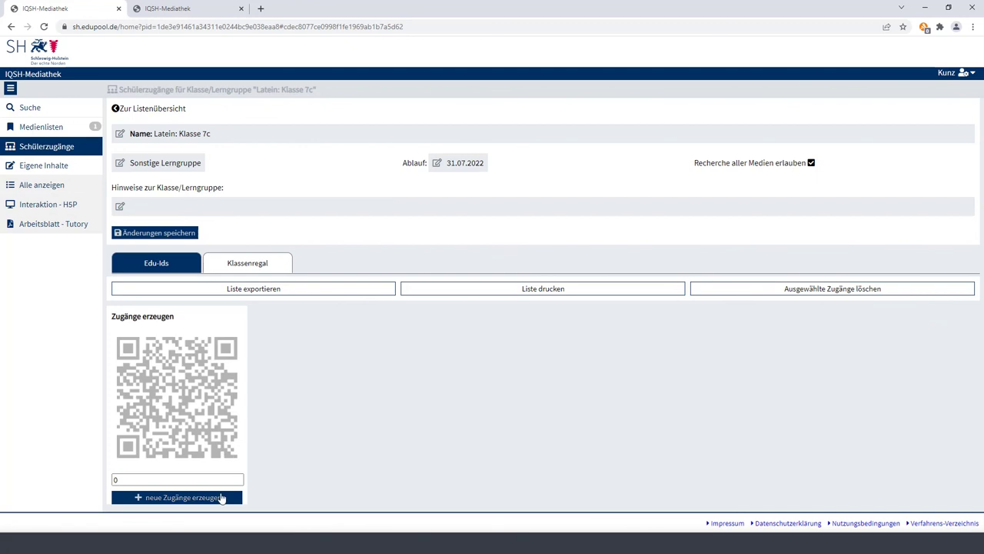
- In the Mediathek's guest session, sign in with the copied student login code and open the details of the media list "Latein: Futur I"
{"action": "left_click", "coordinate": [202, 9]}
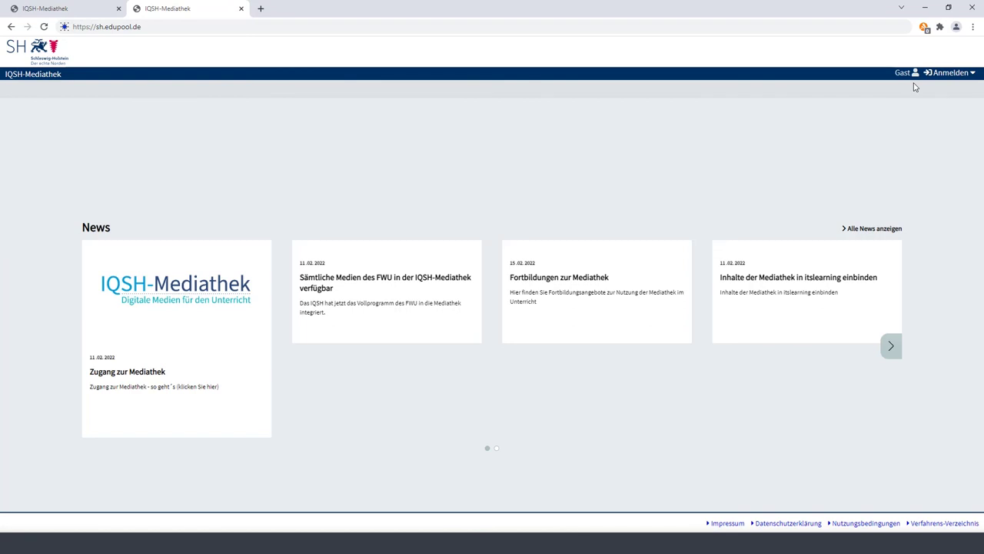
{"action": "left_click", "coordinate": [948, 75]}
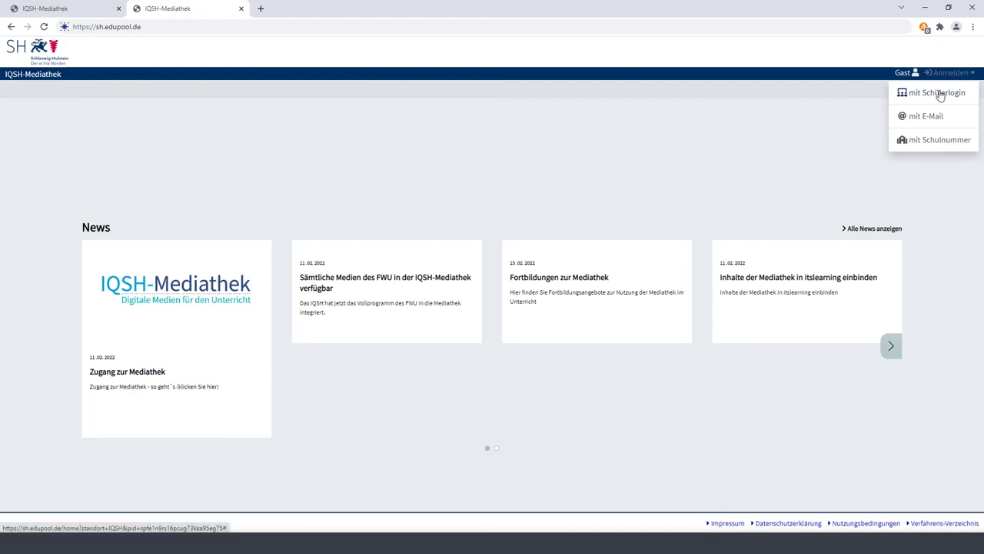
{"action": "left_click", "coordinate": [936, 93]}
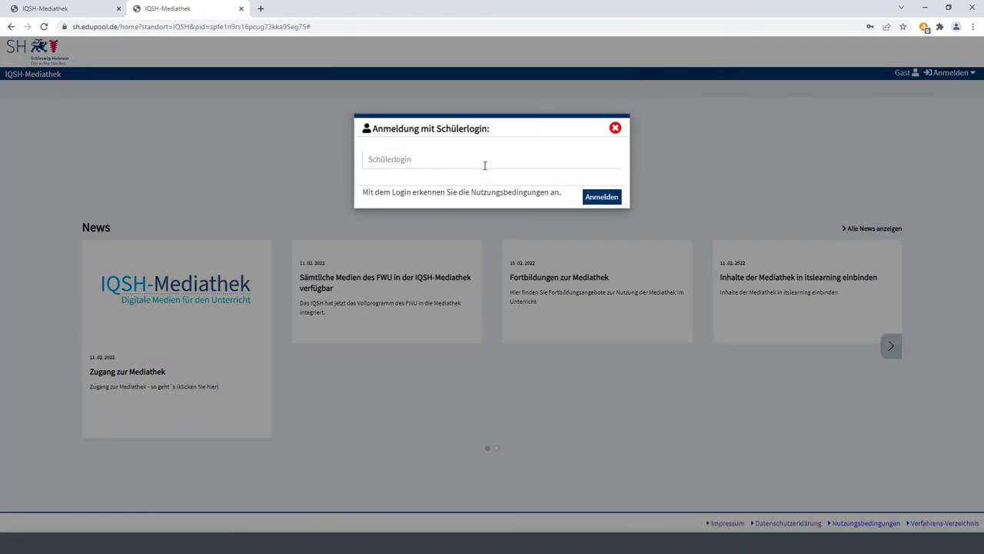
{"action": "right_click", "coordinate": [425, 163]}
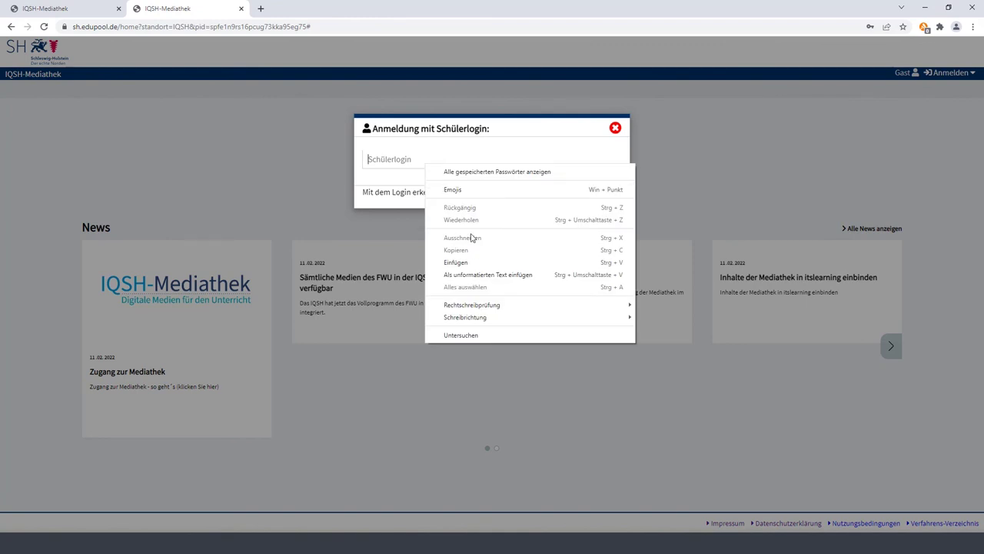
{"action": "left_click", "coordinate": [474, 263]}
{"action": "left_click", "coordinate": [605, 198]}
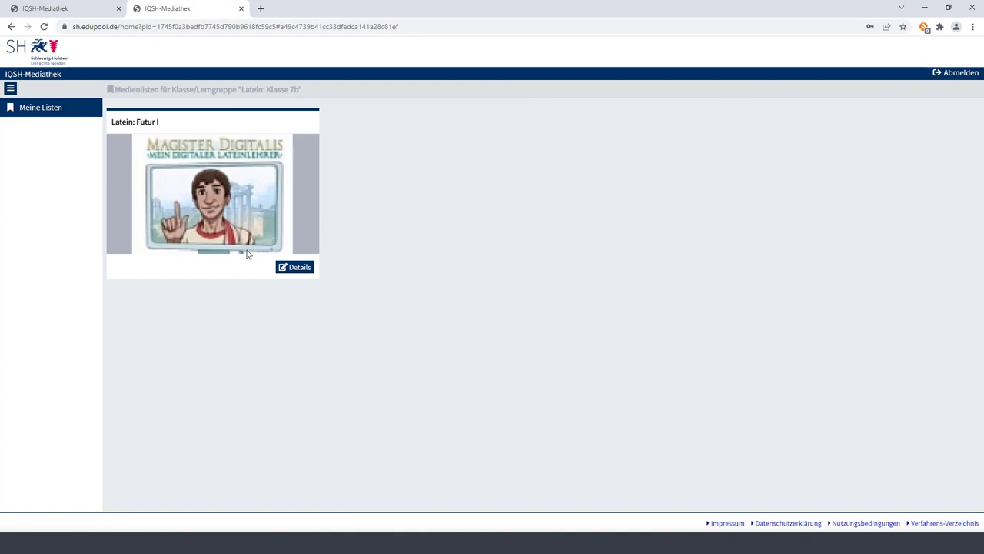
{"action": "left_click", "coordinate": [290, 267]}
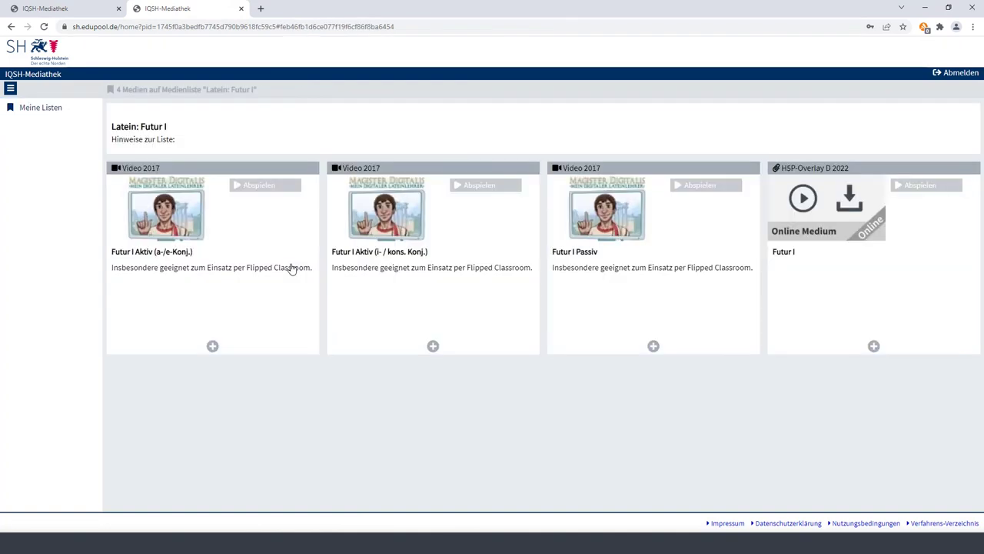